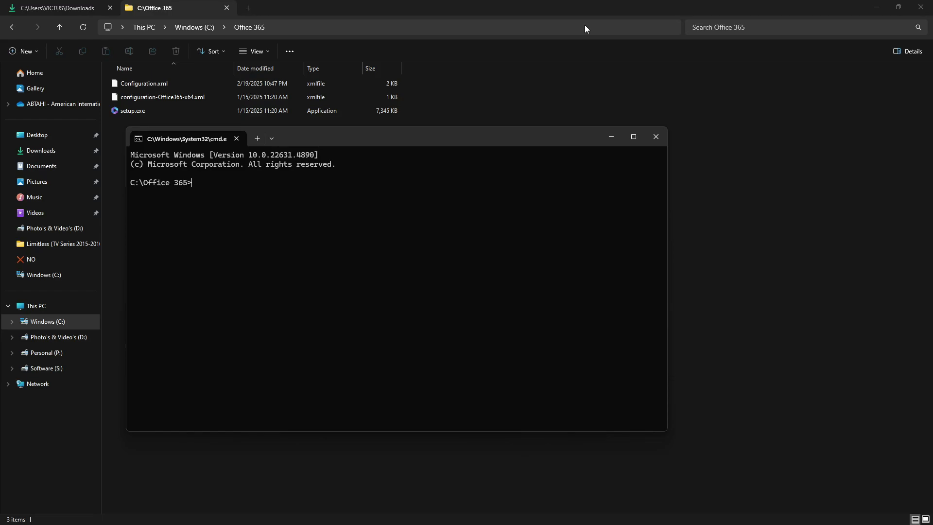
# - Run the command setup.exe /configure configuration.xml in the command prompt at C:\Office 365
pyautogui.press('super+v')
pyautogui.click(281, 310)
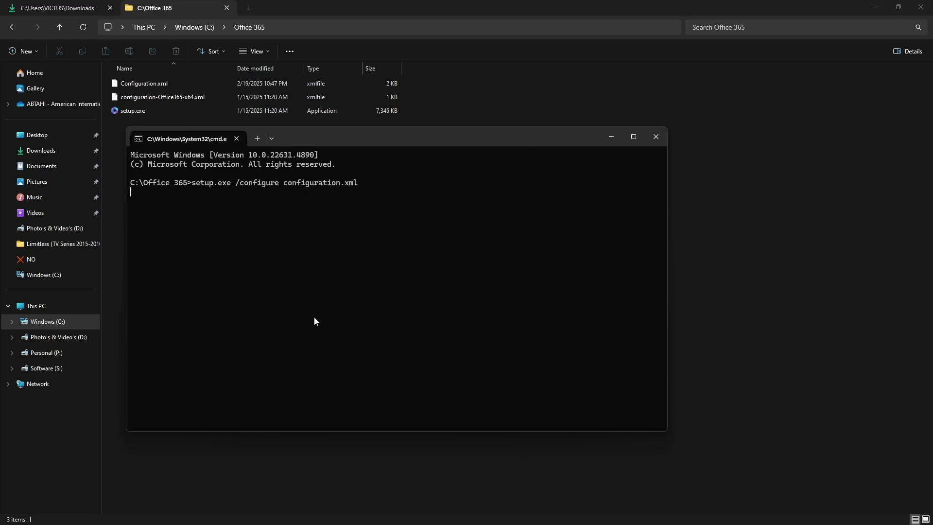
pyautogui.press('Return')
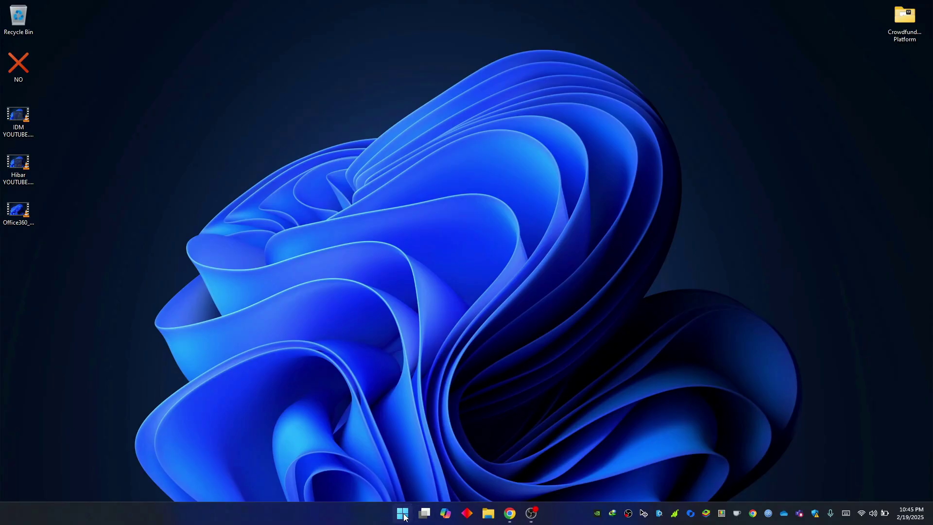
# - Open the installed apps list in Settings, look at the uninstall option for Microsoft Teams without using it, and minimize Settings
pyautogui.click(404, 514)
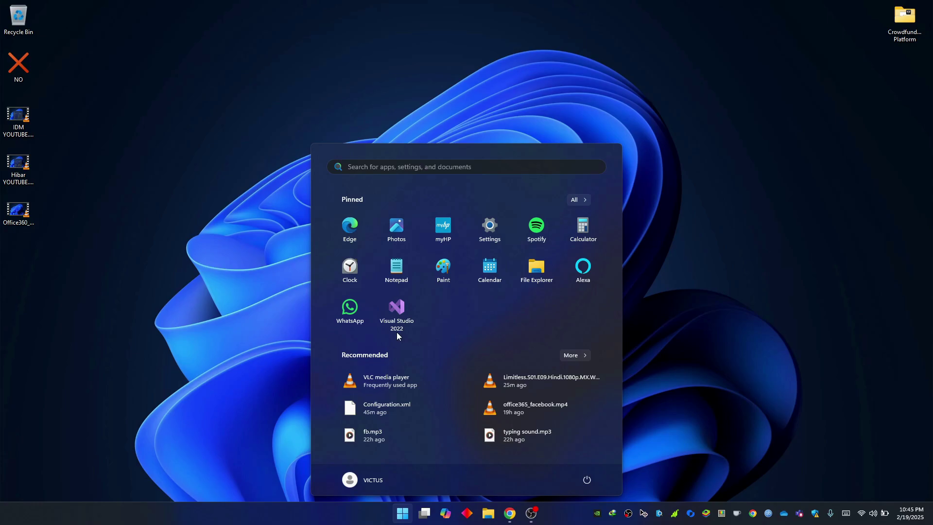
pyautogui.rightClick(398, 314)
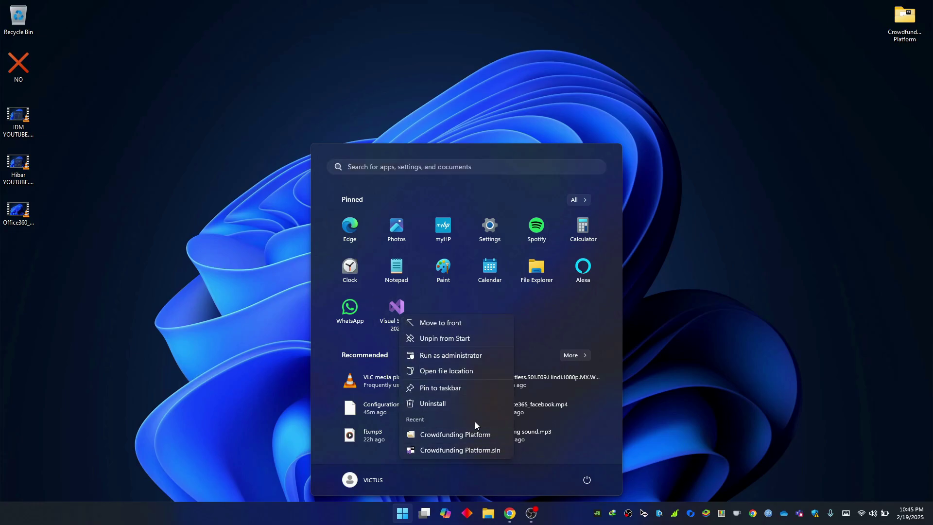
pyautogui.click(461, 402)
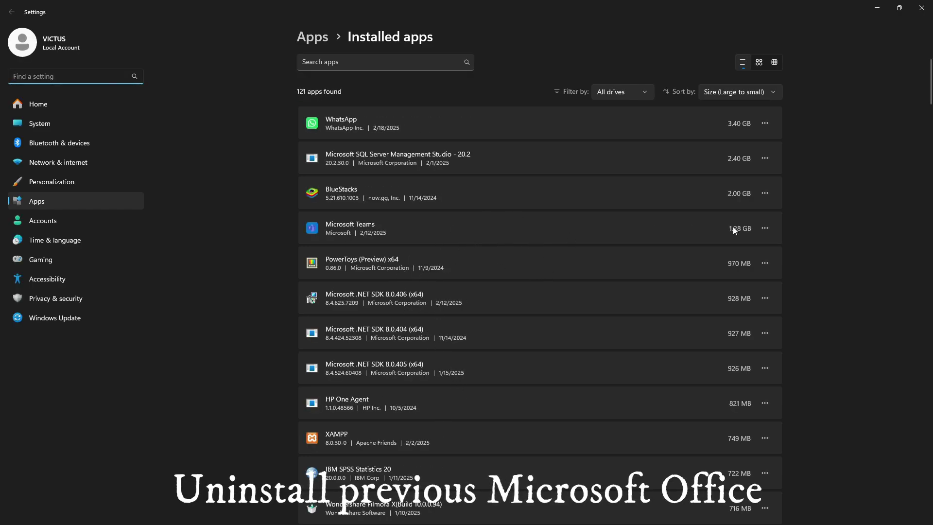
pyautogui.click(767, 228)
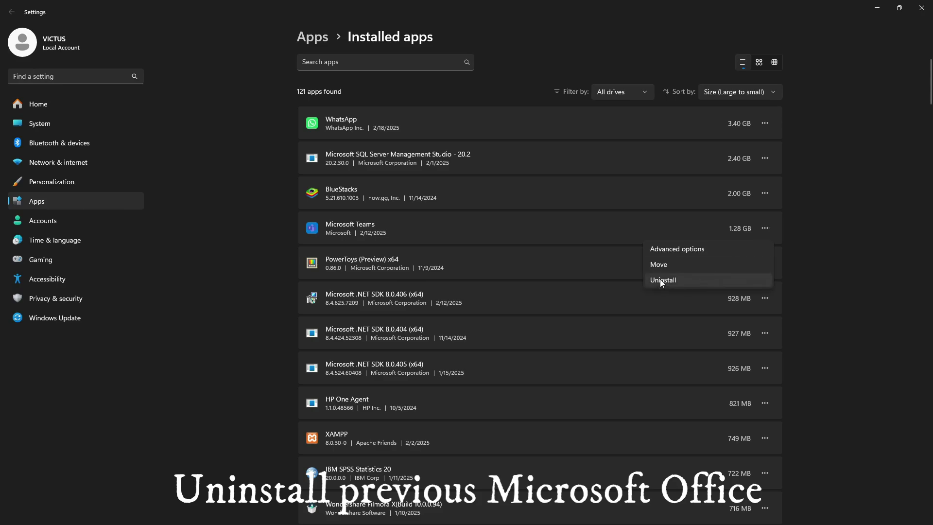
pyautogui.click(815, 224)
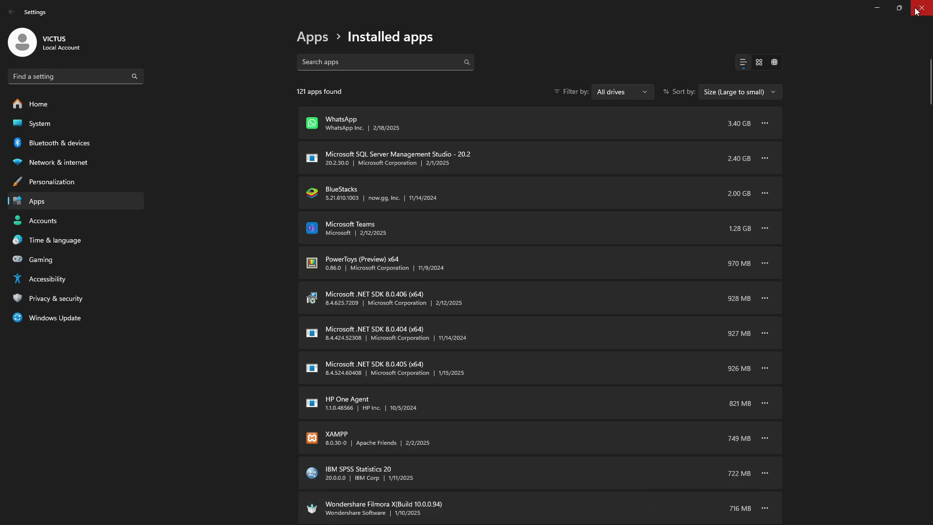
pyautogui.click(877, 8)
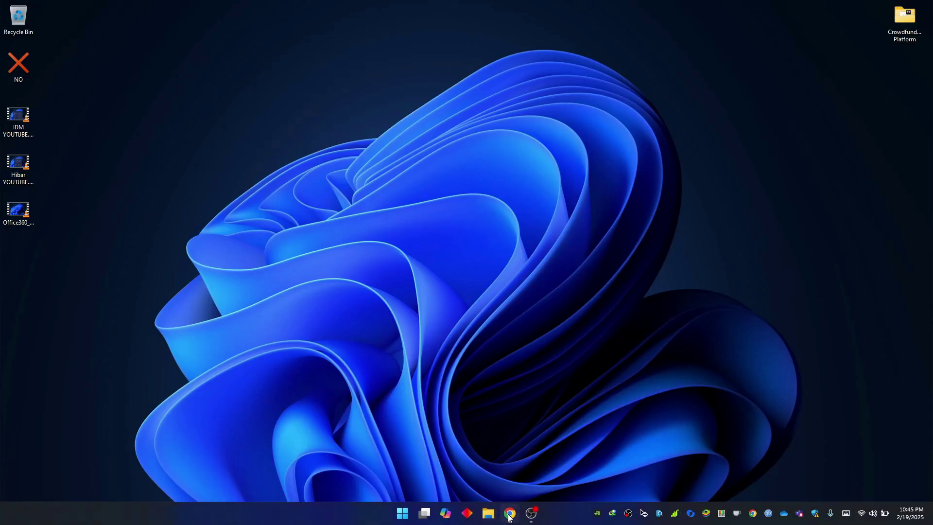
# - Switch to Chrome and open the Office Deployment Tool and Office Customization Tool pages linked in the Facebook post
pyautogui.click(510, 518)
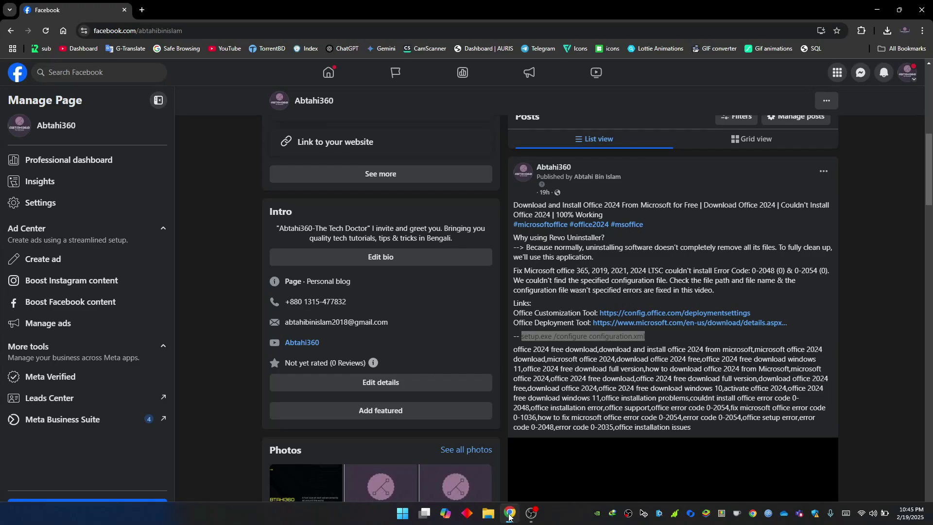
pyautogui.doubleClick(632, 323)
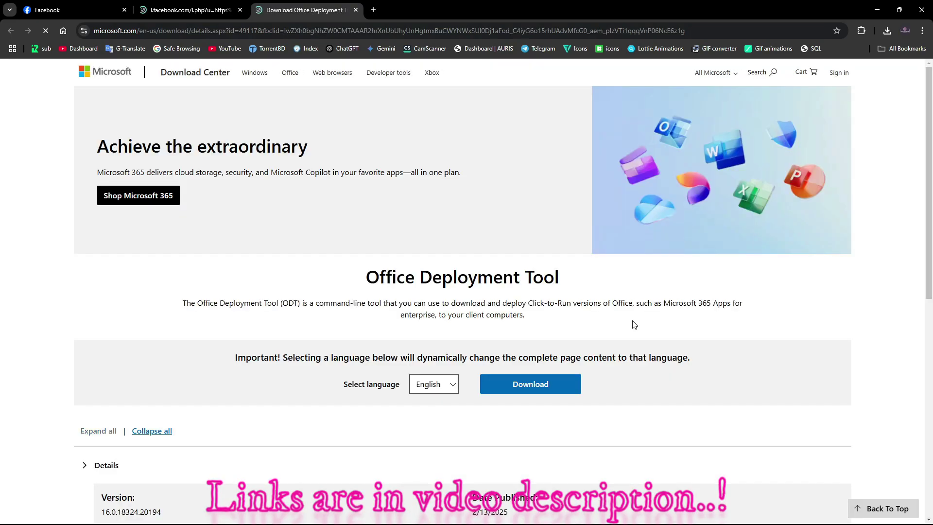
pyautogui.click(196, 10)
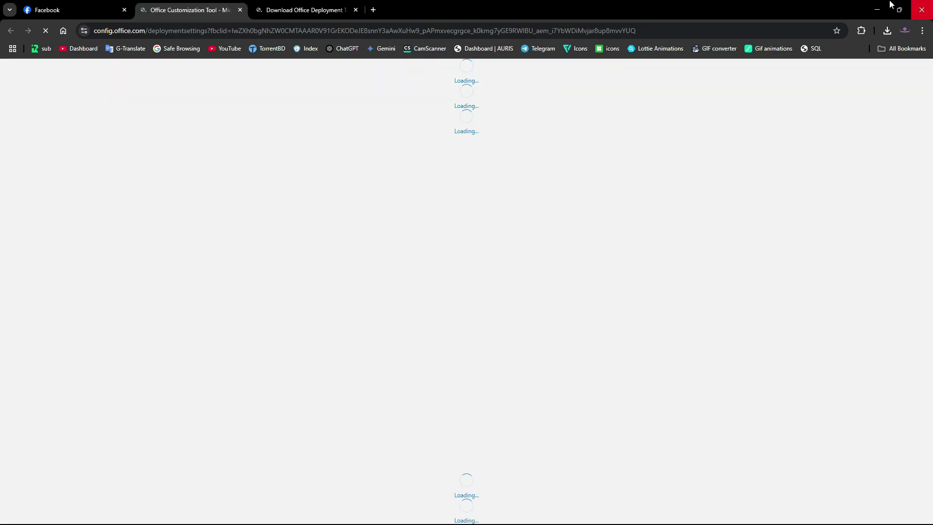
# - Choose Microsoft 365 Apps for enterprise as the Office suite to deploy
pyautogui.moveTo(893, 4)
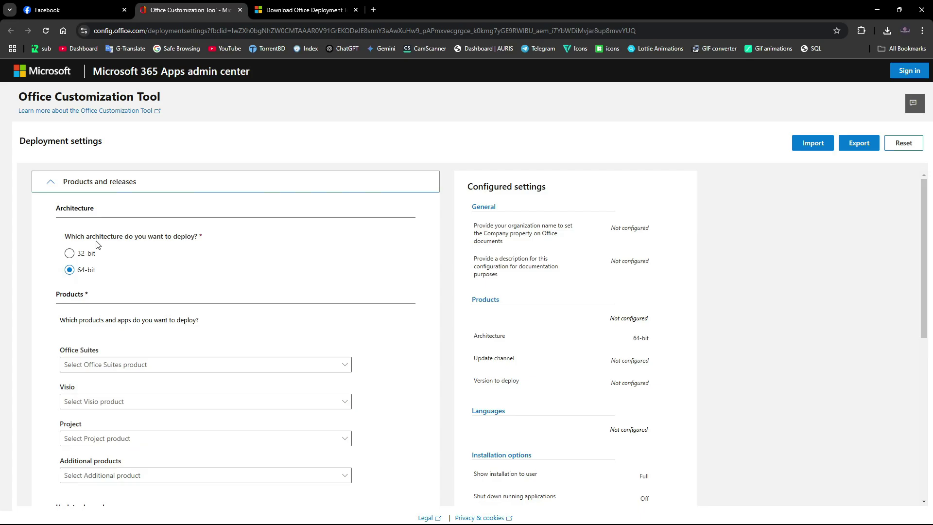
pyautogui.scroll(-2, 145, 283)
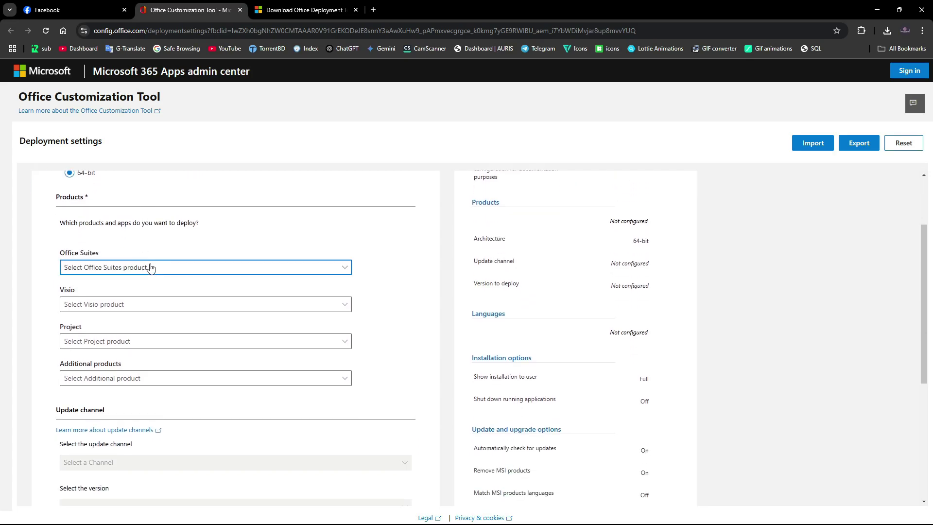
pyautogui.click(150, 267)
pyautogui.click(139, 302)
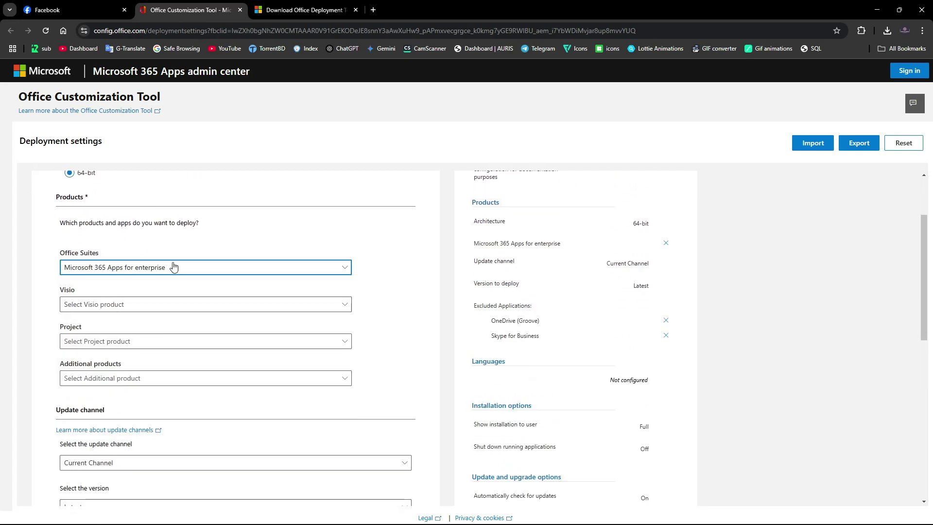
# - Leave the Visio and Project products unselected and add Language pack as the additional product
pyautogui.scroll(-1, 173, 270)
pyautogui.click(145, 258)
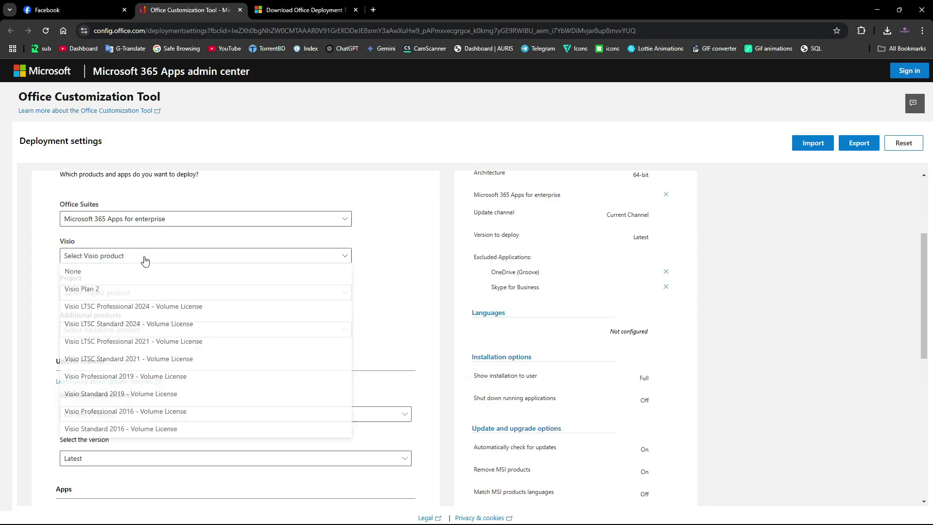
pyautogui.click(140, 272)
pyautogui.click(128, 294)
pyautogui.click(125, 294)
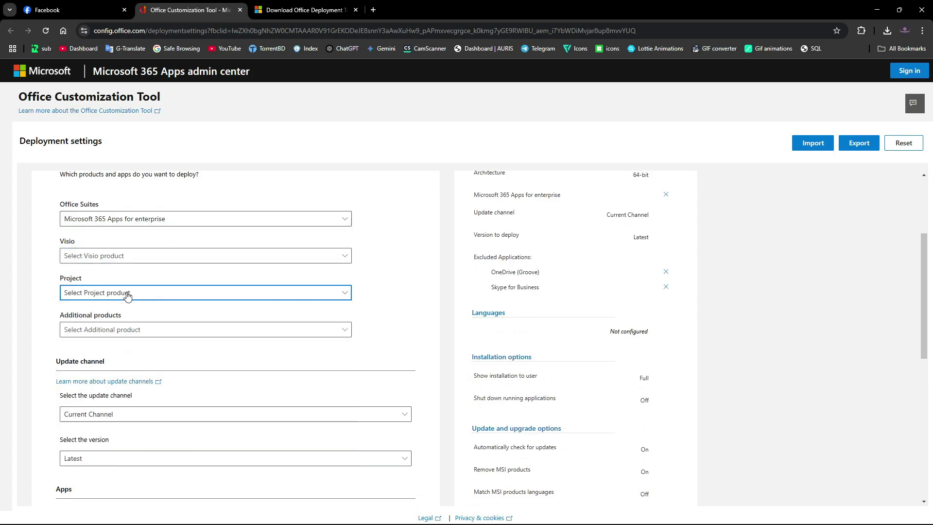
pyautogui.click(114, 331)
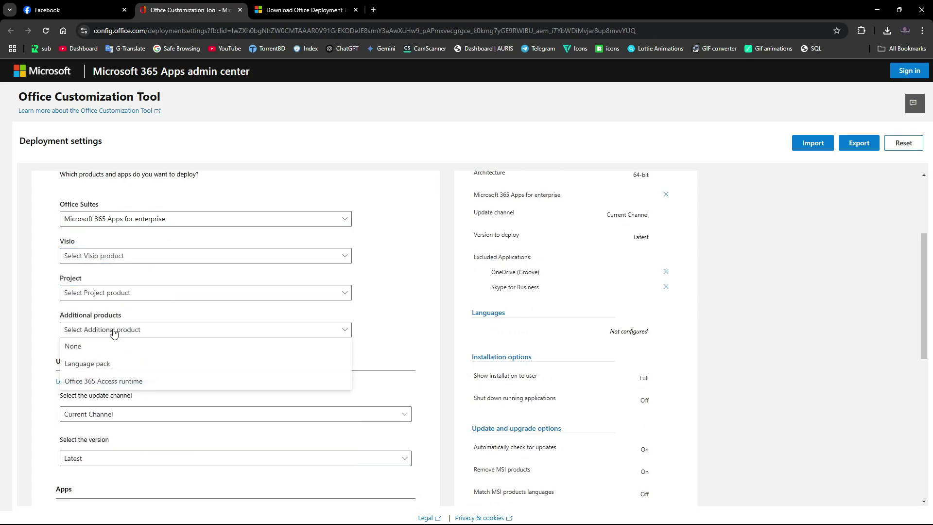
pyautogui.click(103, 370)
# - Exclude Access, OneDrive Desktop, Publisher, Teams and Outlook (classic) from the deployed apps and continue to the language settings
pyautogui.scroll(-5, 151, 339)
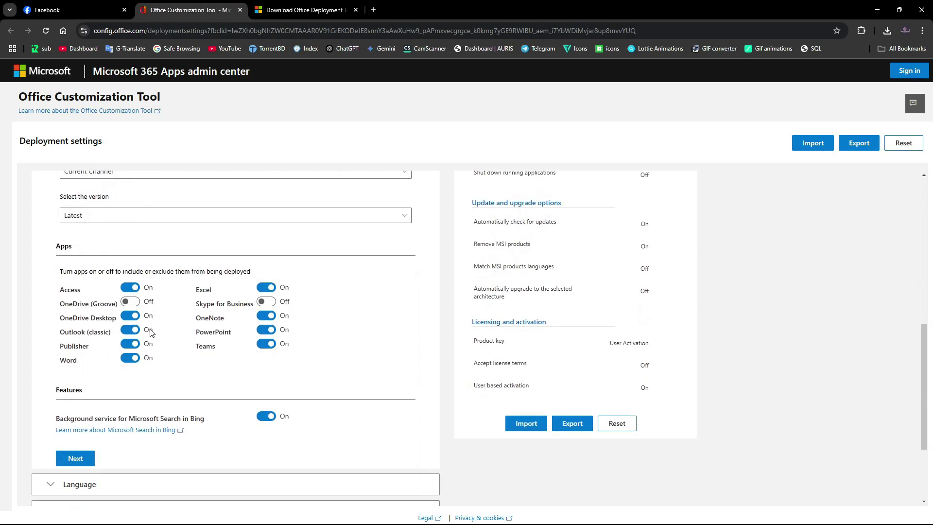
pyautogui.click(129, 287)
pyautogui.click(130, 315)
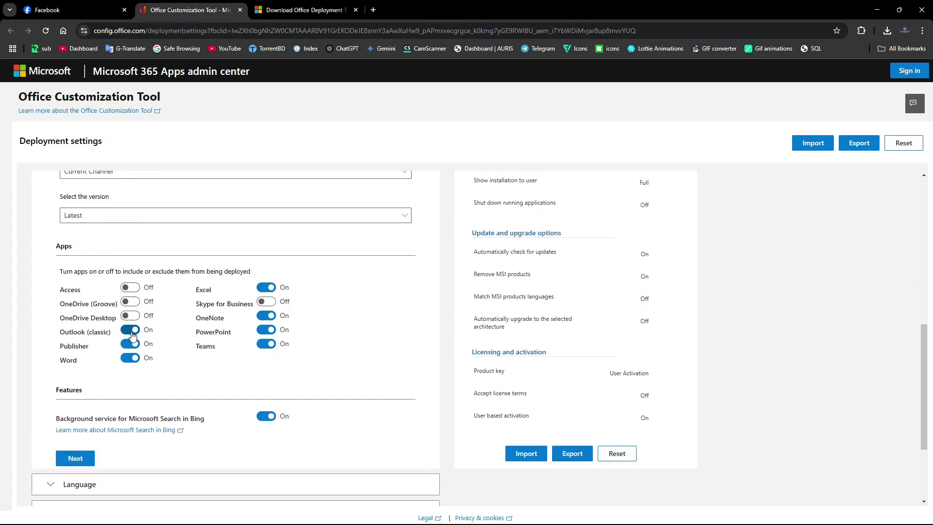
pyautogui.click(130, 344)
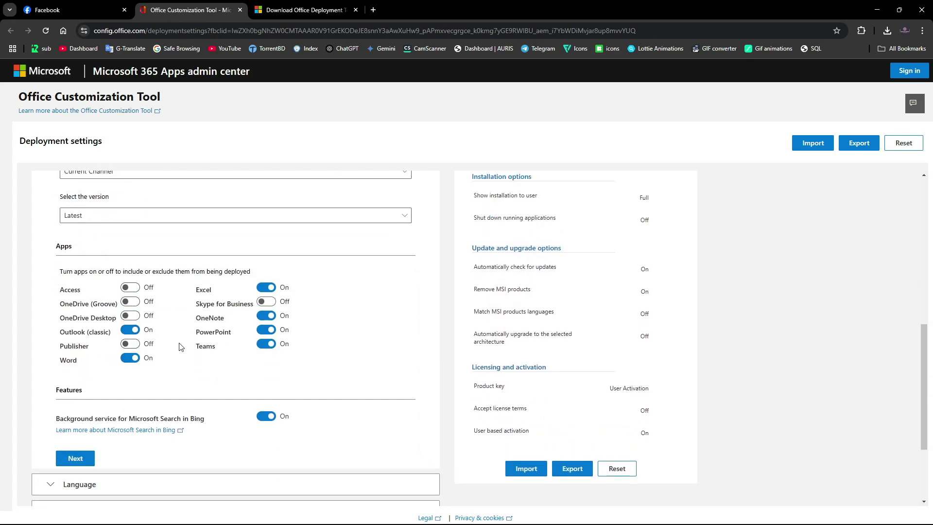
pyautogui.click(266, 344)
pyautogui.click(129, 329)
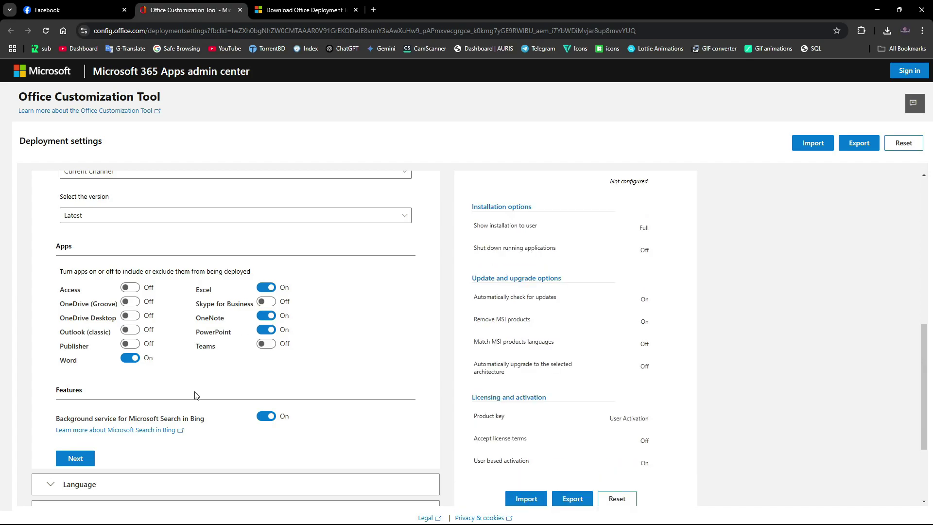
pyautogui.click(86, 459)
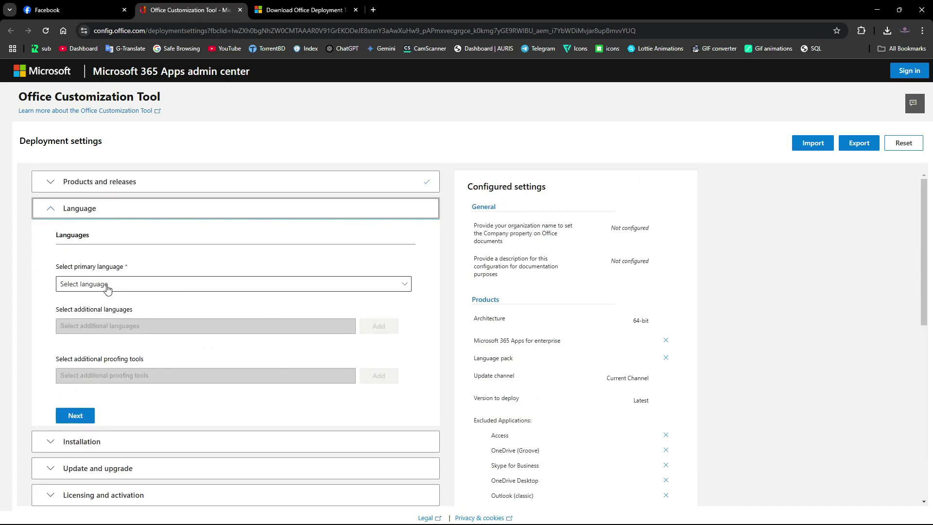
# - Set the primary language to English (United Kingdom) and continue to the installation options
pyautogui.click(122, 290)
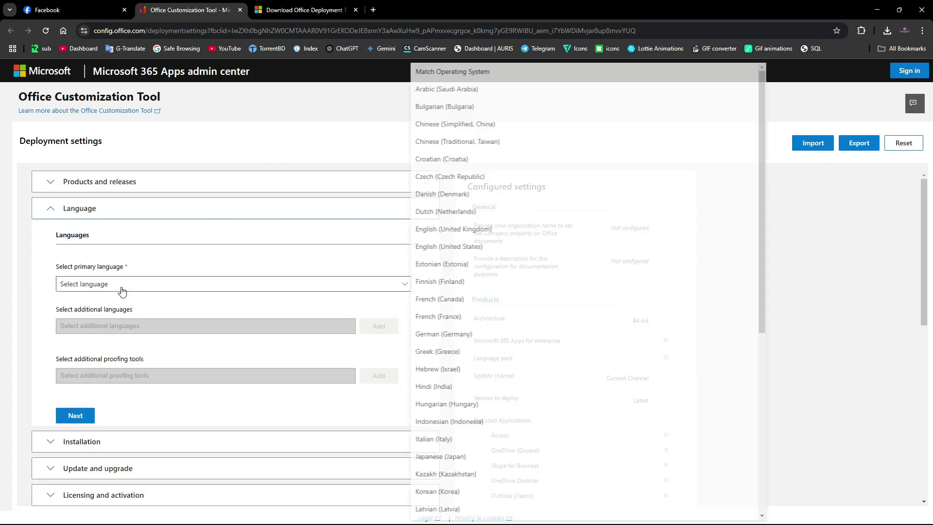
pyautogui.click(478, 233)
pyautogui.click(72, 417)
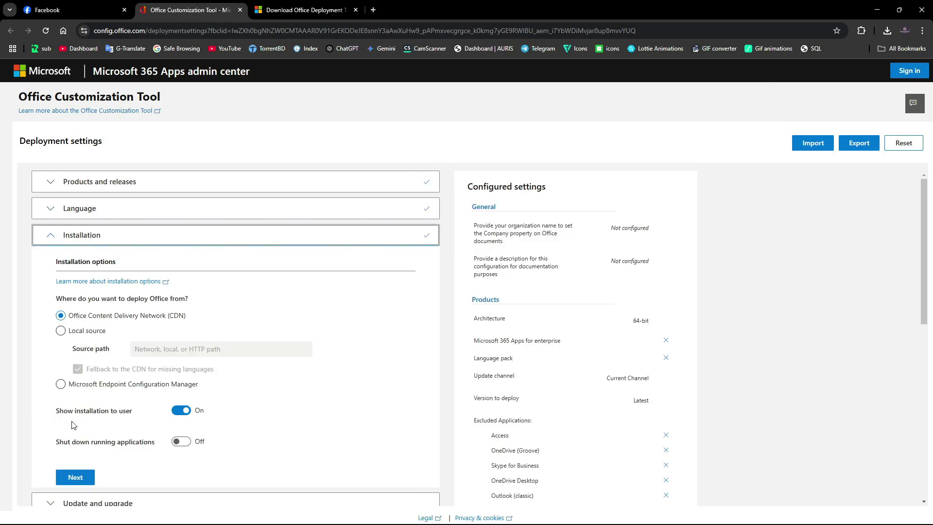
# - Accept the default installation, update and upgrade, licensing, and general settings, and finish the application preferences without changes
pyautogui.click(72, 477)
pyautogui.scroll(-4, 122, 457)
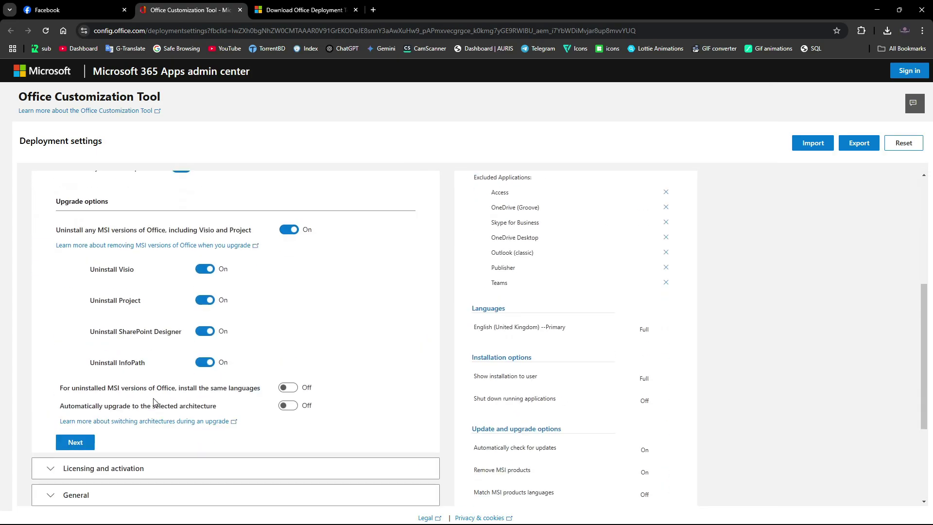
pyautogui.click(67, 445)
pyautogui.scroll(-6, 87, 297)
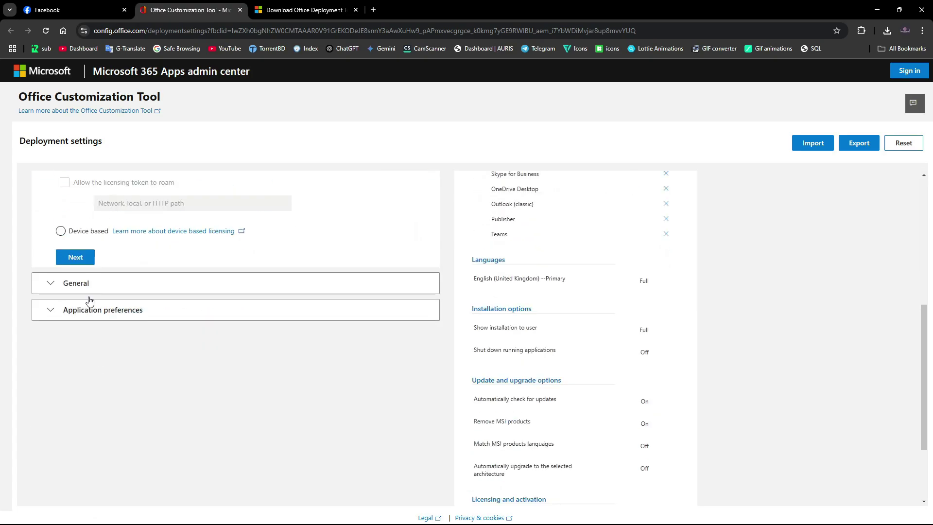
pyautogui.scroll(3, 89, 293)
pyautogui.click(80, 399)
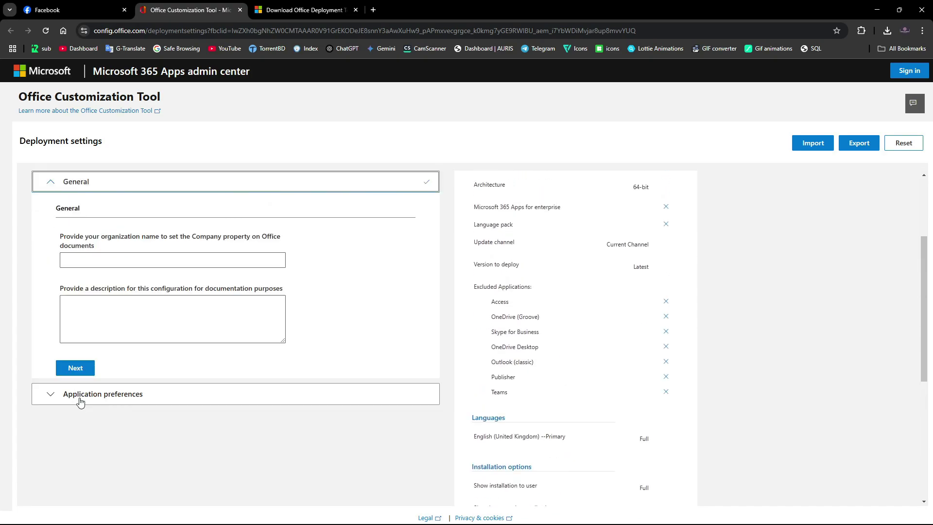
pyautogui.click(75, 368)
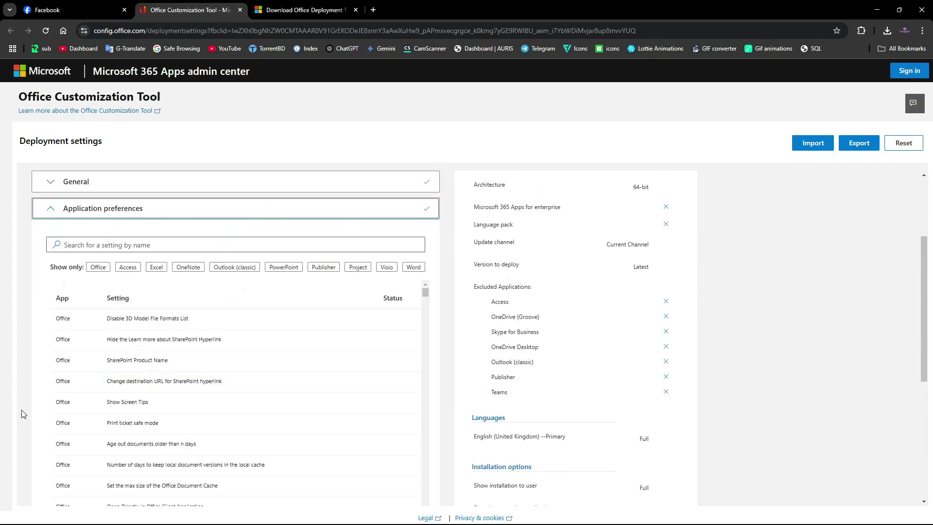
pyautogui.scroll(-5, 27, 426)
pyautogui.click(78, 421)
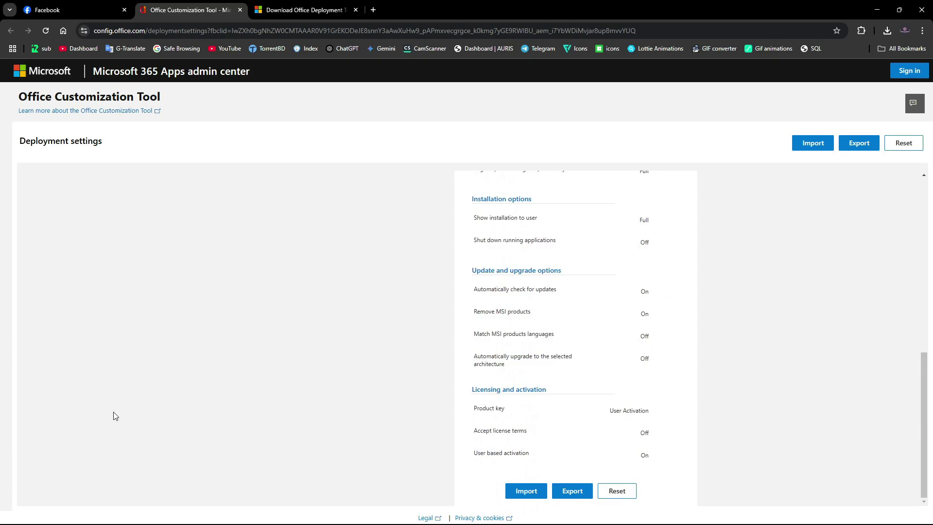
# - Export the configuration as Configuration.xml with Office Open XML formats as the default file format, accepting the license terms
pyautogui.click(579, 493)
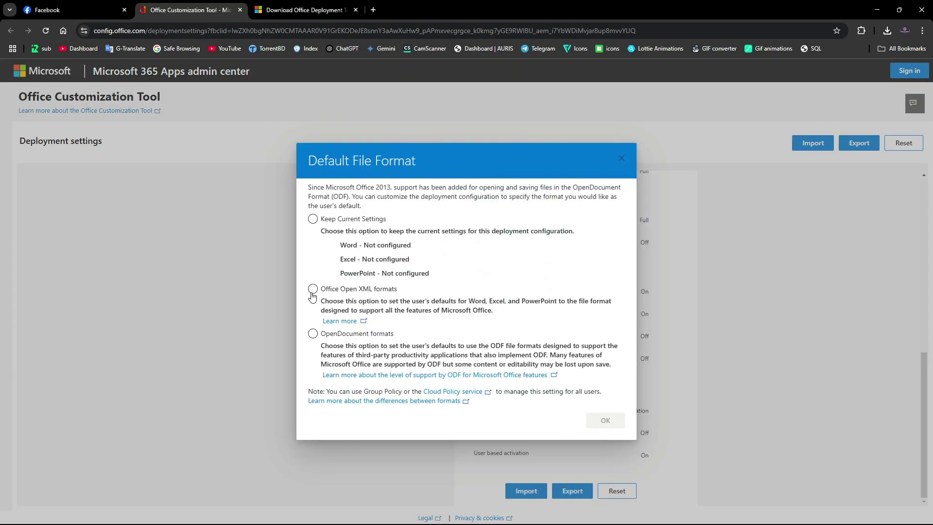
pyautogui.click(312, 291)
pyautogui.click(605, 420)
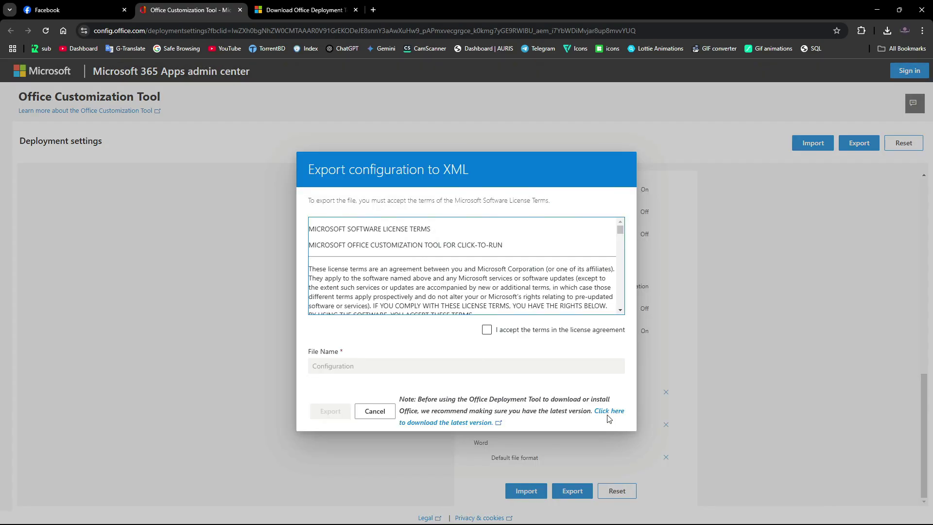
pyautogui.click(487, 330)
pyautogui.click(339, 413)
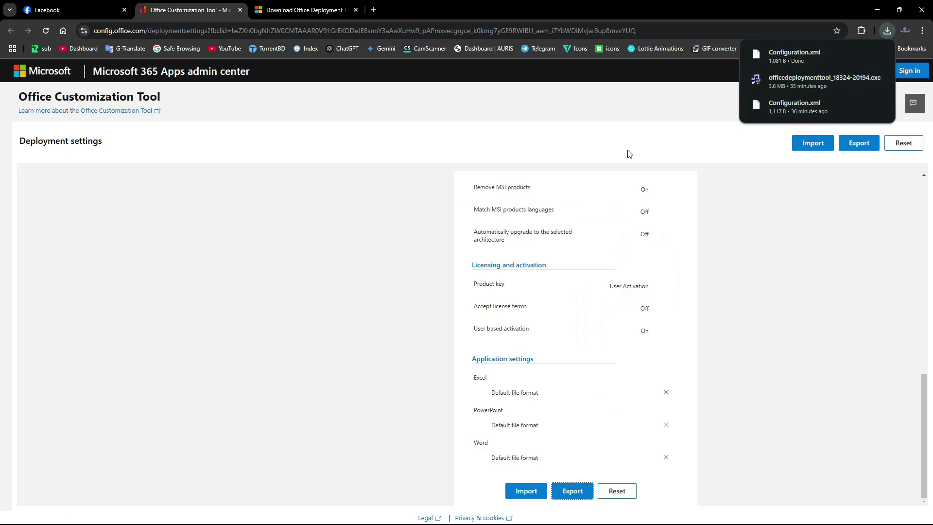
# - Download the English Office Deployment Tool from the Microsoft Download Center and show the recent downloads
pyautogui.click(312, 20)
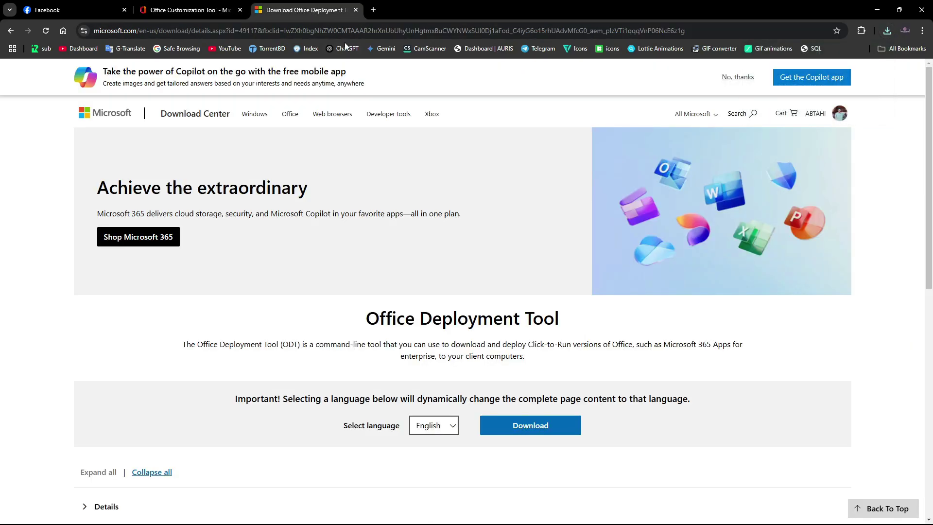
pyautogui.click(537, 425)
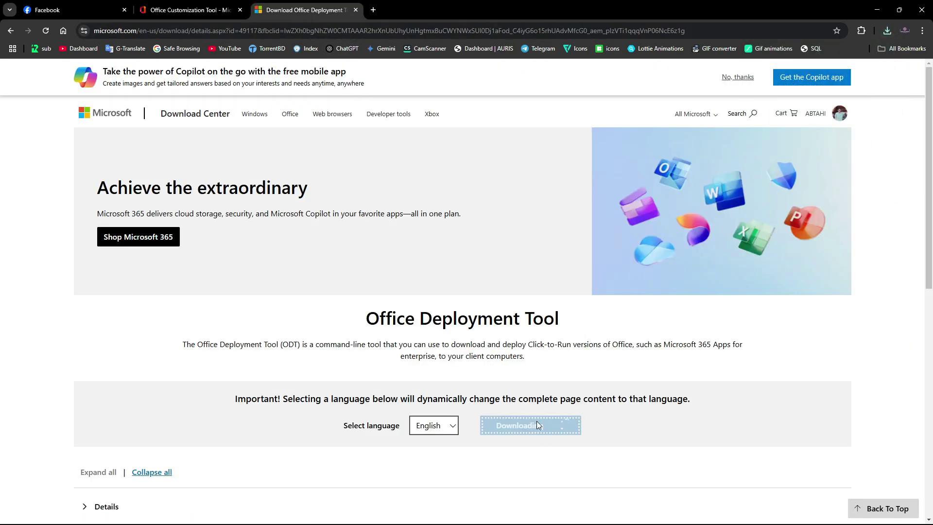
pyautogui.click(887, 31)
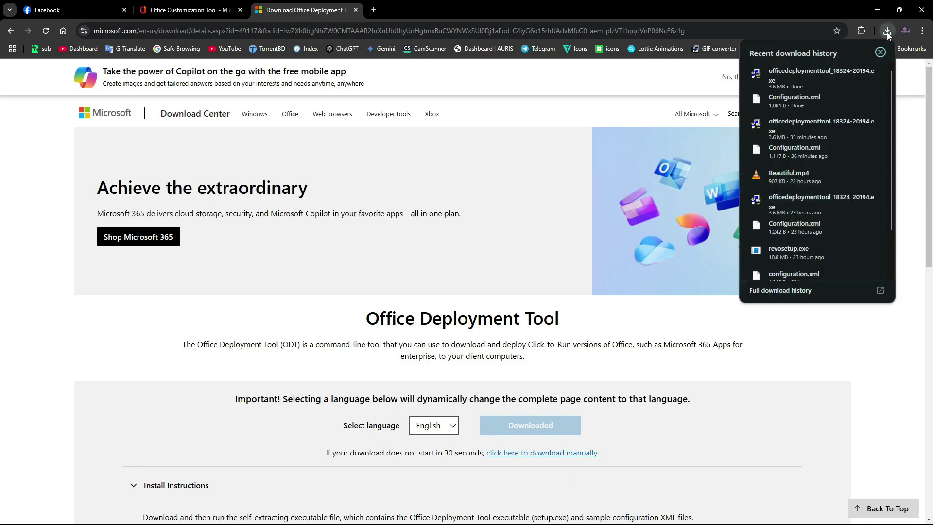
# - Show the downloaded Office Deployment Tool in its folder and create a folder named Office 365 on drive C
pyautogui.click(853, 74)
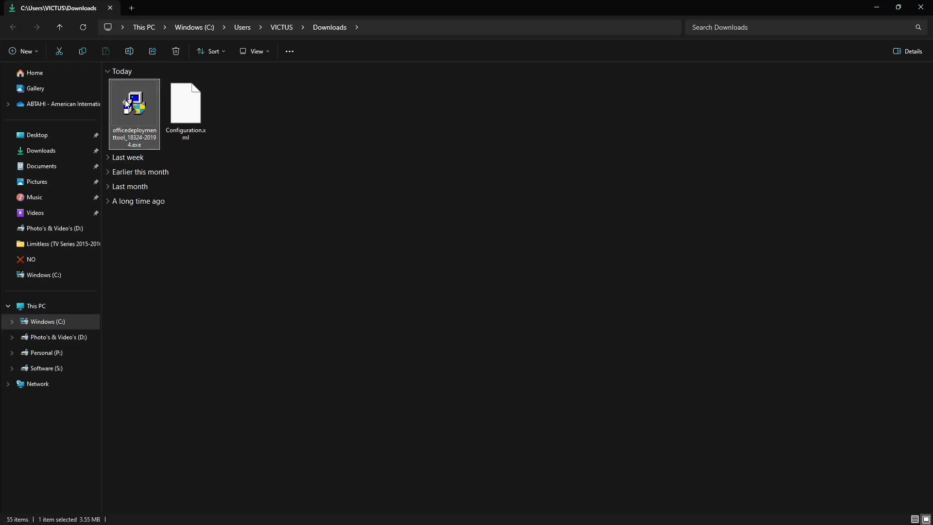
pyautogui.click(261, 99)
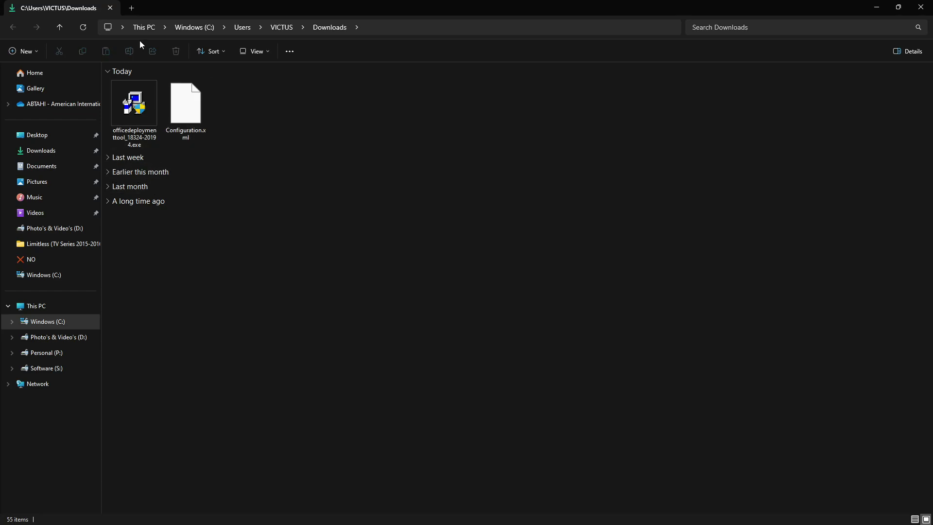
pyautogui.click(132, 10)
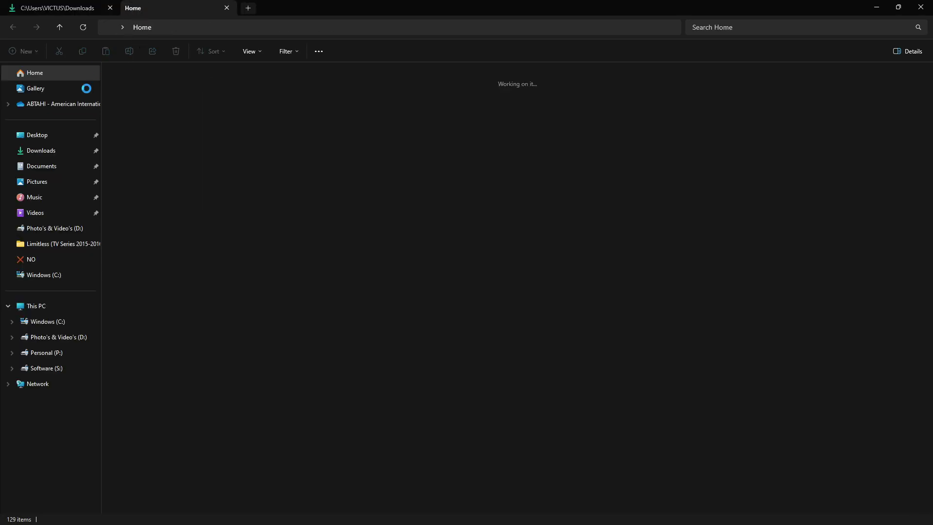
pyautogui.click(57, 322)
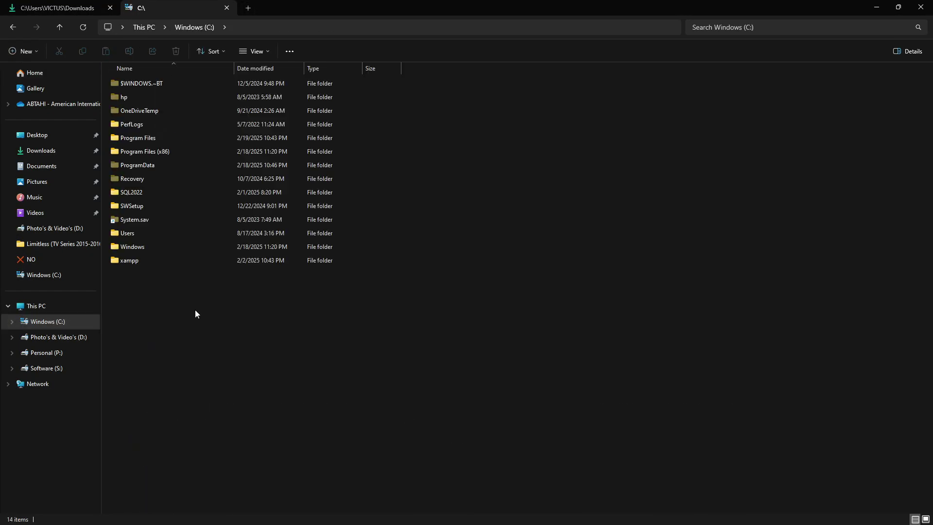
pyautogui.hotkey('ctrl', 'shift', 'n')
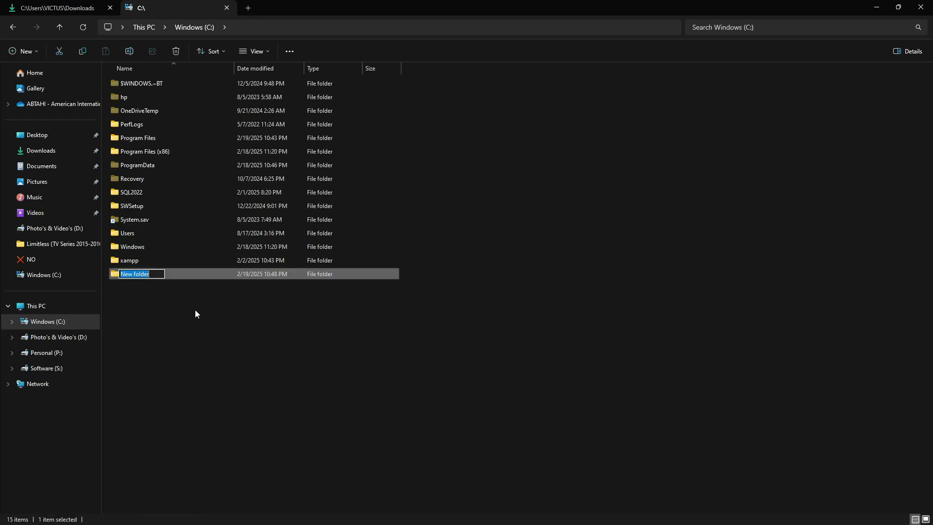
pyautogui.write('Office 365')
pyautogui.press('Return')
pyautogui.click(187, 308)
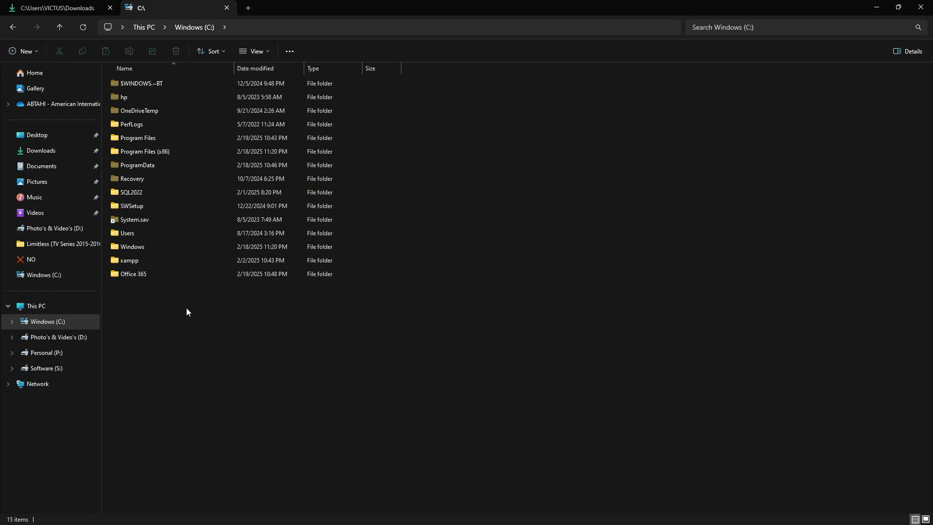
# - Move Configuration.xml from Downloads into the C:\Office 365 folder
pyautogui.click(59, 8)
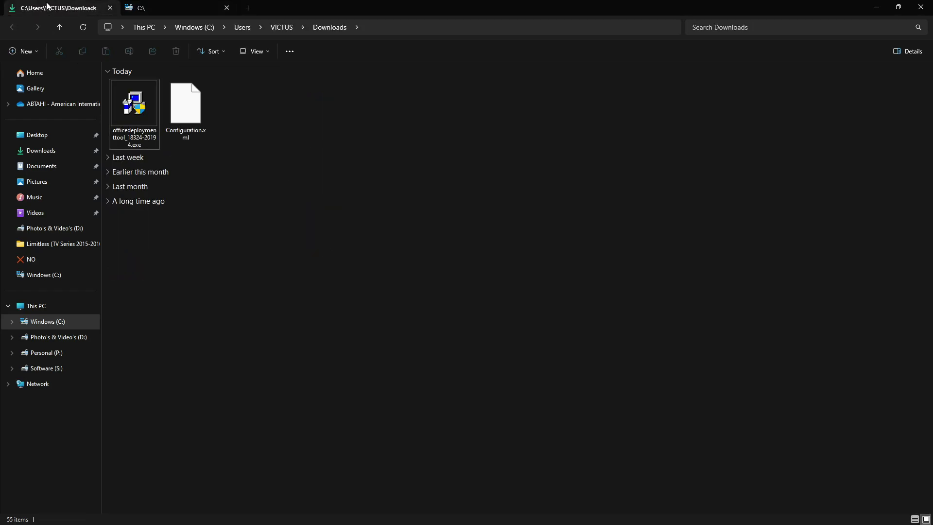
pyautogui.click(185, 113)
pyautogui.rightClick(186, 113)
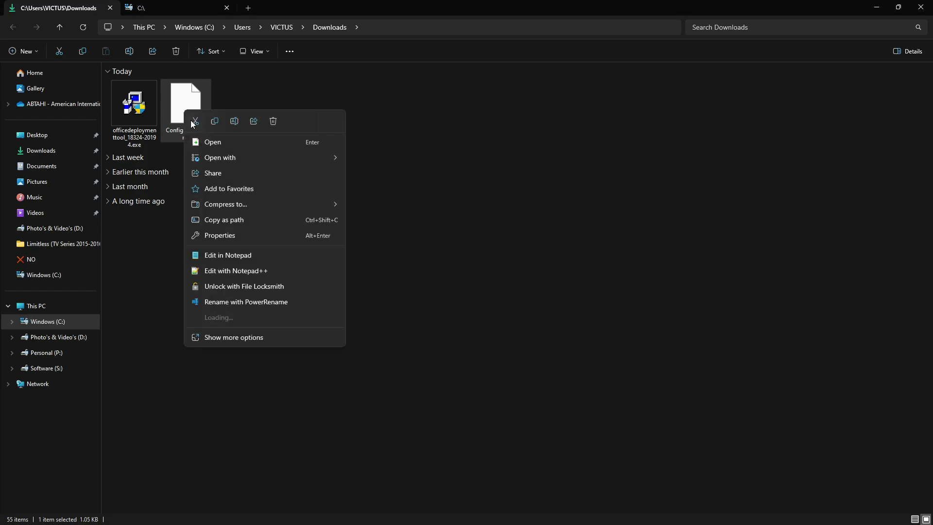
pyautogui.click(191, 120)
pyautogui.click(137, 6)
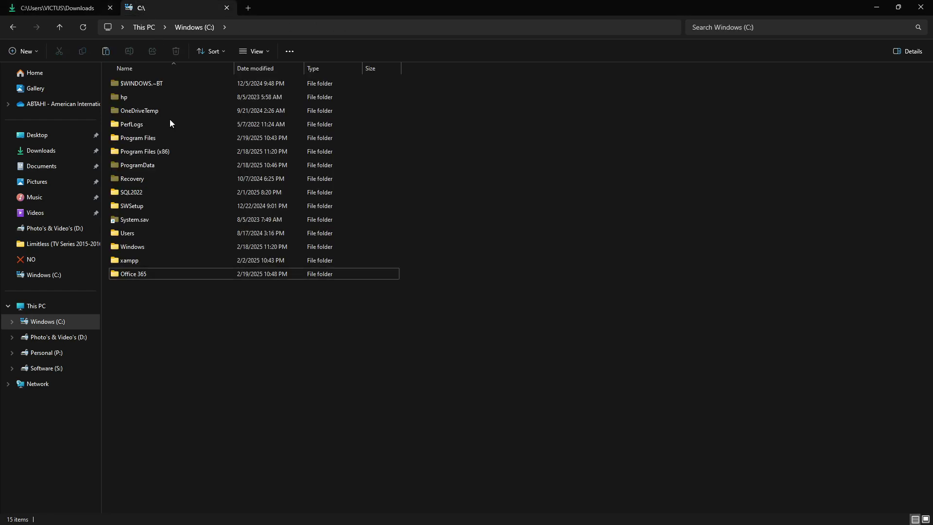
pyautogui.doubleClick(153, 273)
pyautogui.hotkey('ctrl', 'v')
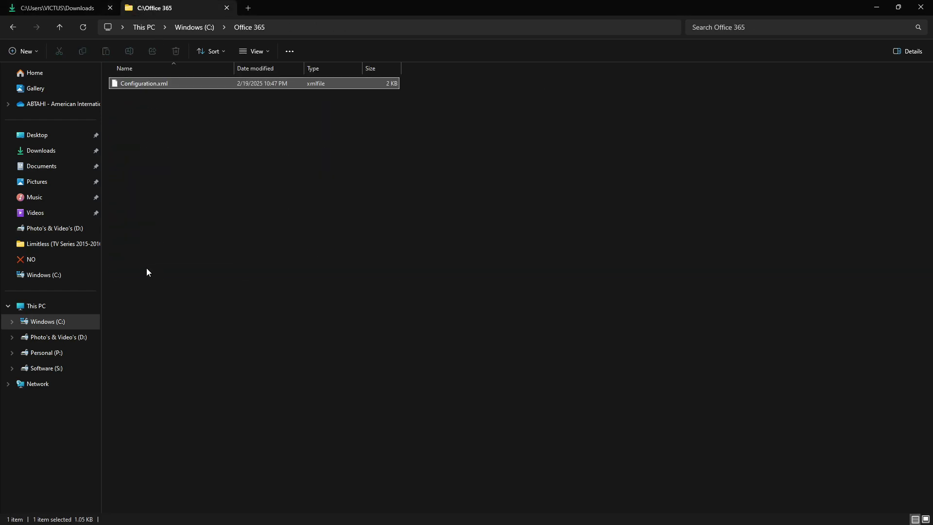
pyautogui.click(147, 268)
# - Run the downloaded Office Deployment Tool from Downloads and accept the Microsoft Software License Terms
pyautogui.click(76, 10)
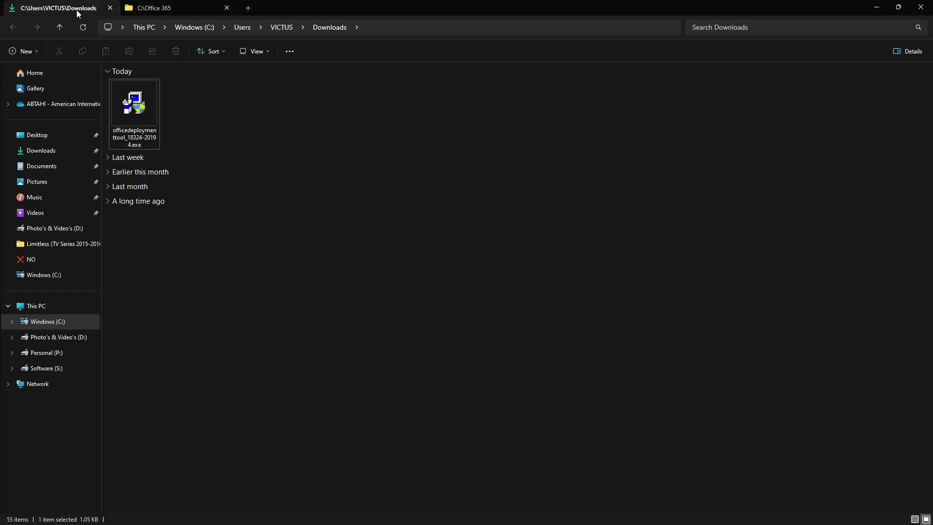
pyautogui.doubleClick(150, 129)
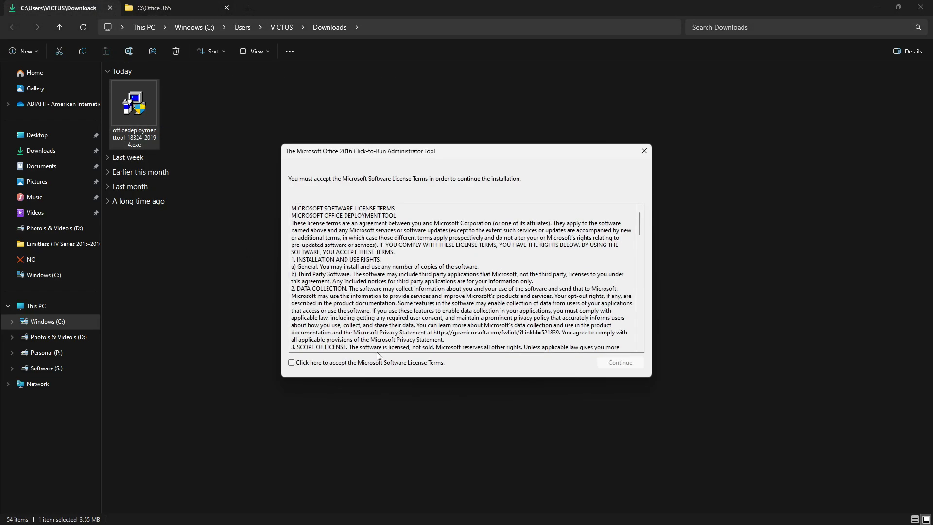
pyautogui.click(367, 363)
pyautogui.click(626, 365)
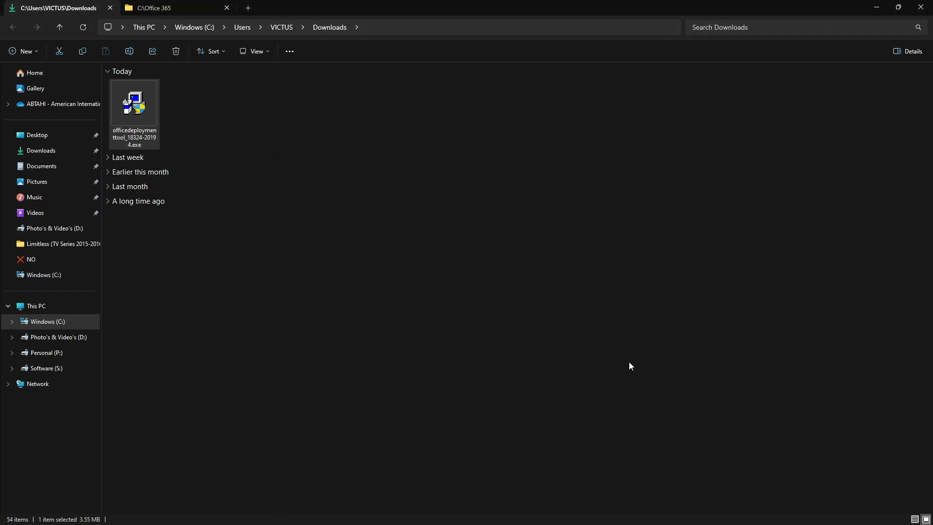
# - Extract the deployment tool files into the Office 365 folder on drive C
pyautogui.click(420, 329)
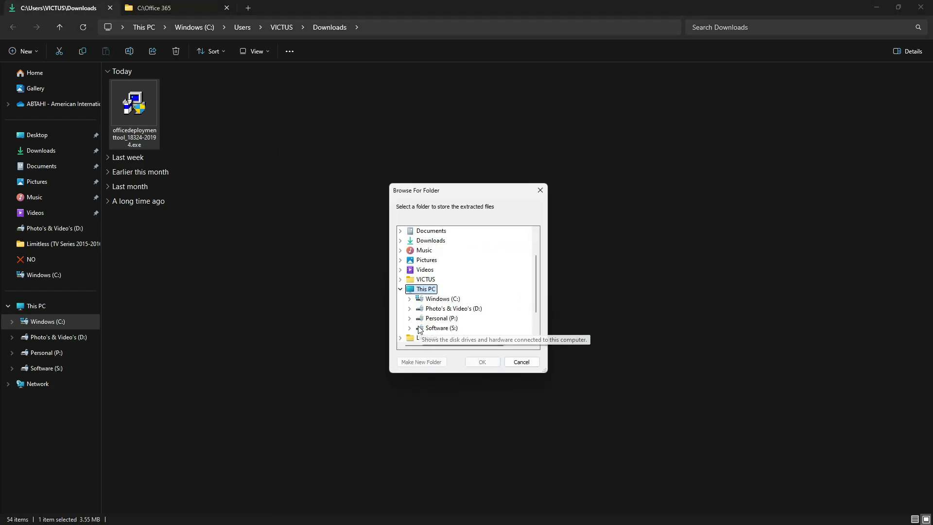
pyautogui.click(440, 298)
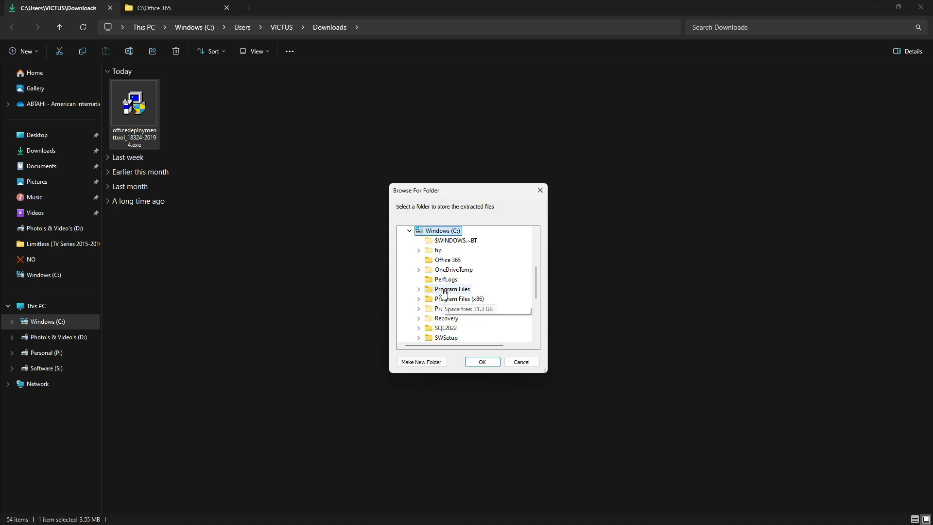
pyautogui.click(447, 260)
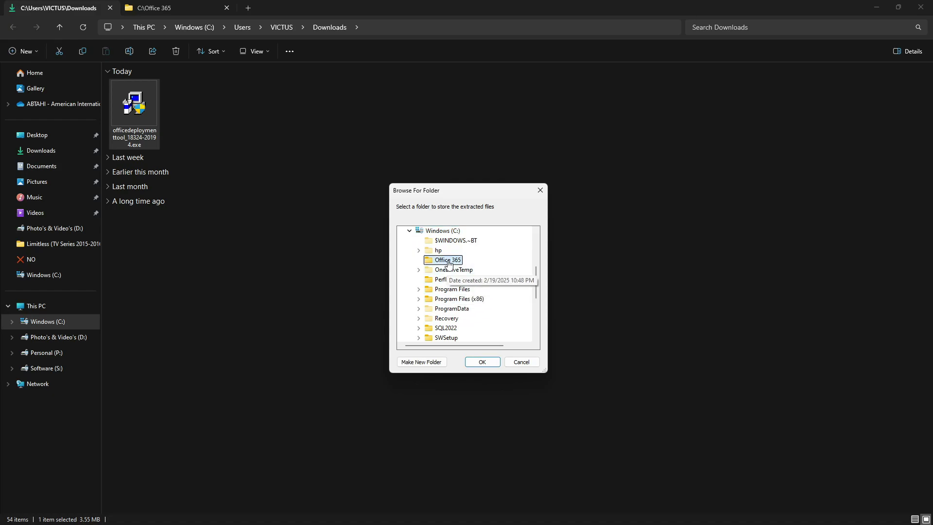
pyautogui.click(483, 363)
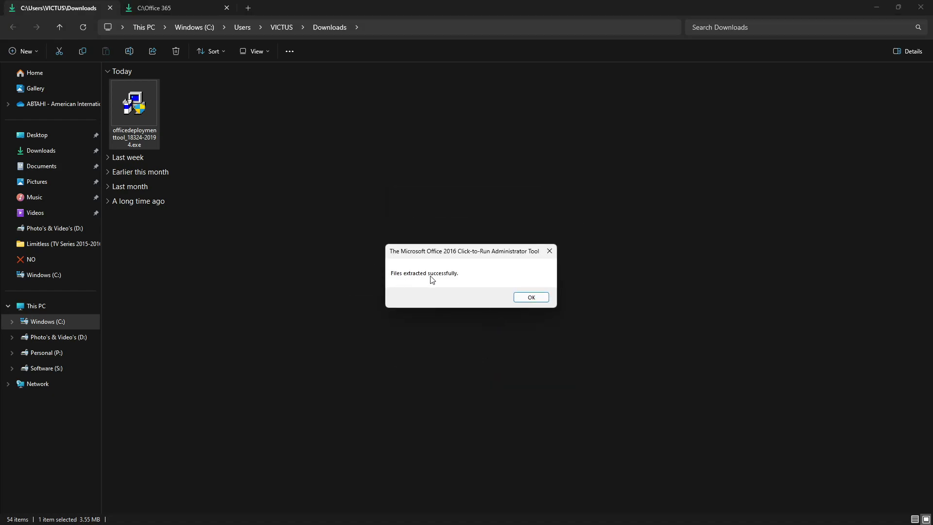
pyautogui.click(530, 297)
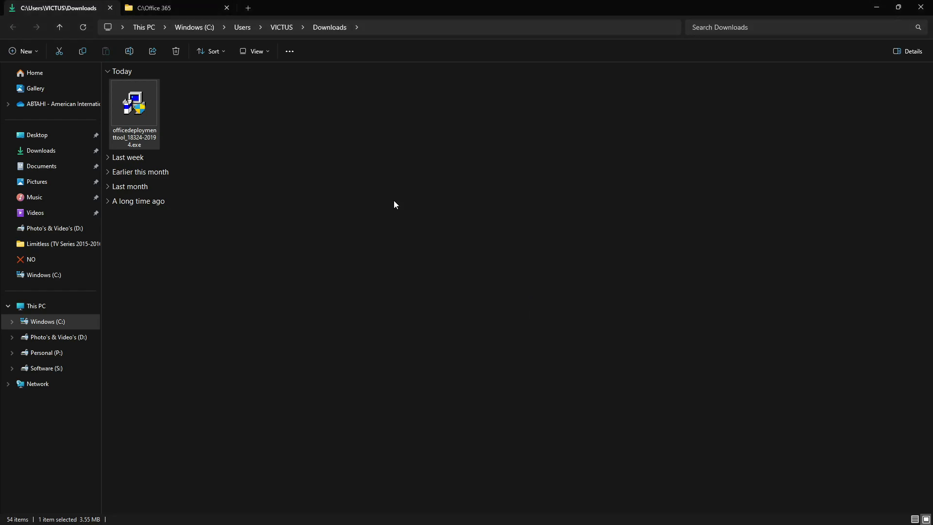
# - Delete the Office Deployment Tool installer from Downloads and check the extracted files in the Office 365 folder
pyautogui.click(196, 224)
pyautogui.rightClick(144, 119)
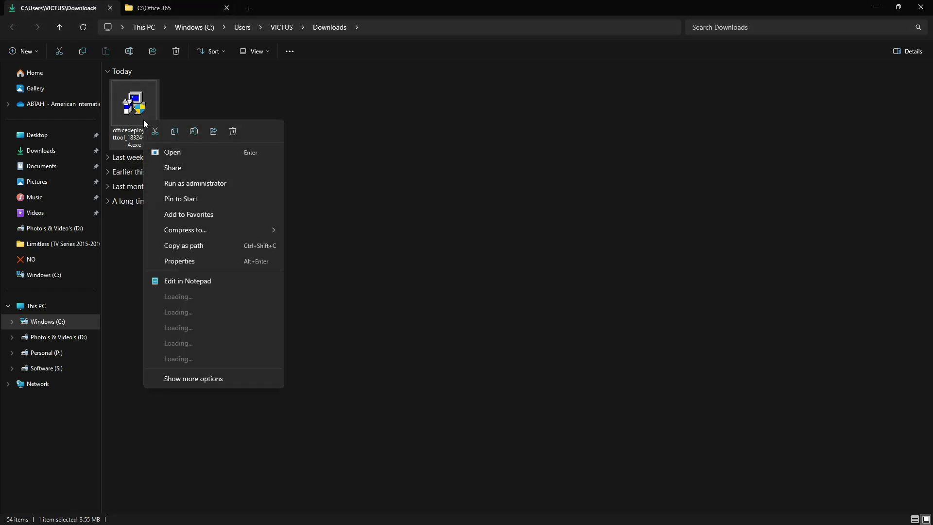
pyautogui.click(232, 132)
pyautogui.click(175, 6)
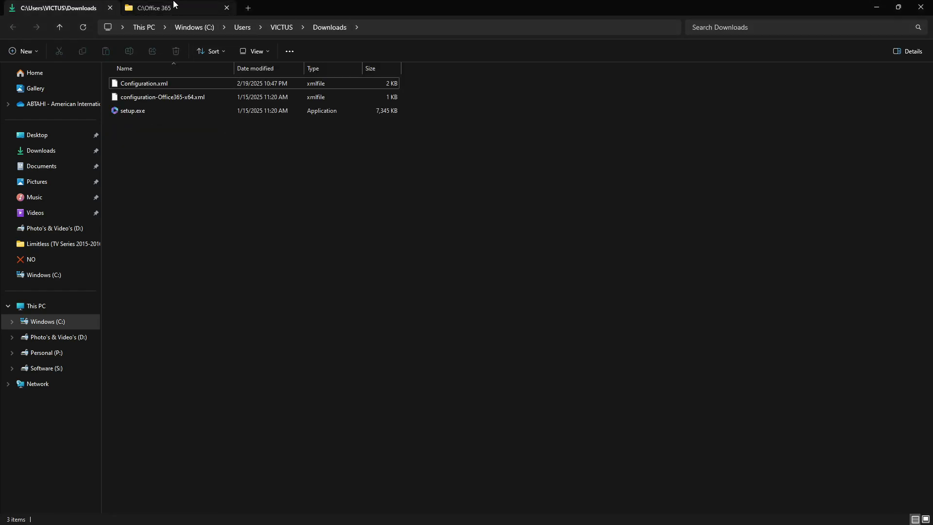
pyautogui.moveTo(162, 144); pyautogui.dragTo(161, 78)
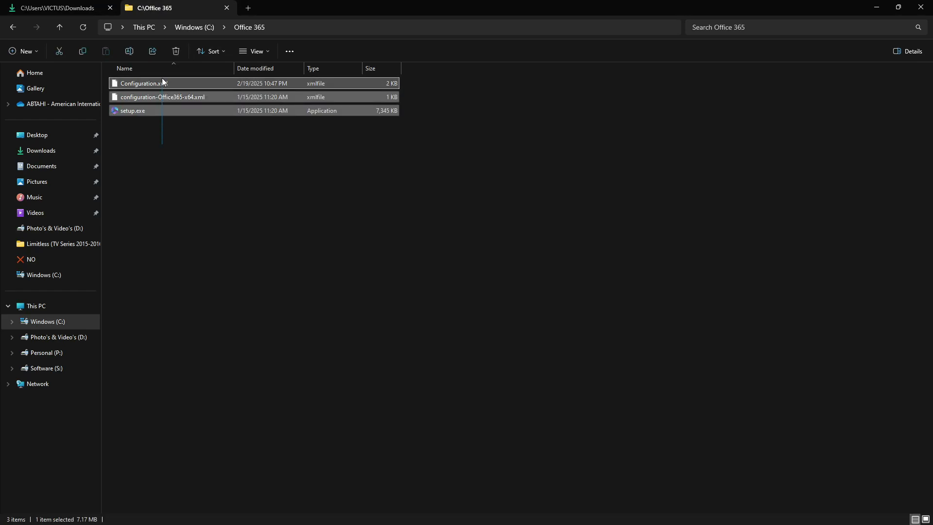
pyautogui.click(250, 176)
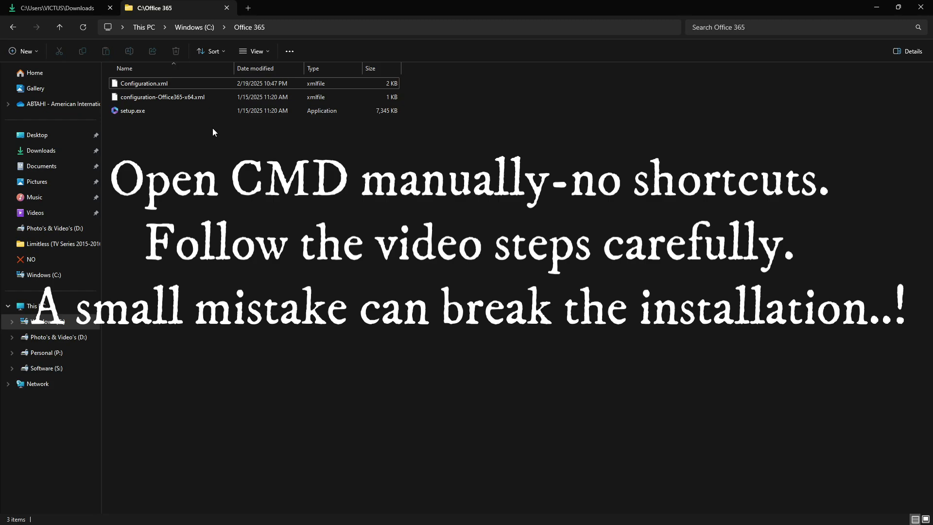
# - Copy the path of the Office 365 folder and open Command Prompt as administrator
pyautogui.click(320, 30)
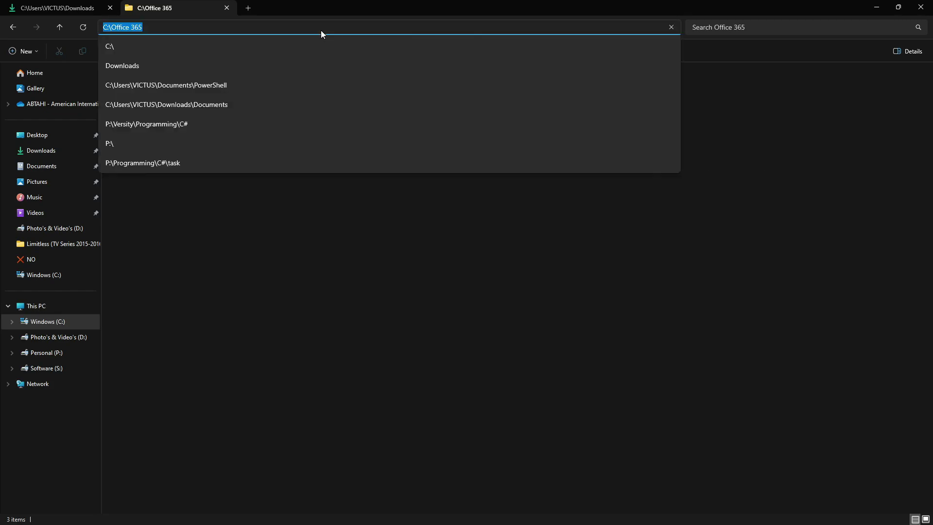
pyautogui.rightClick(321, 30)
pyautogui.click(332, 55)
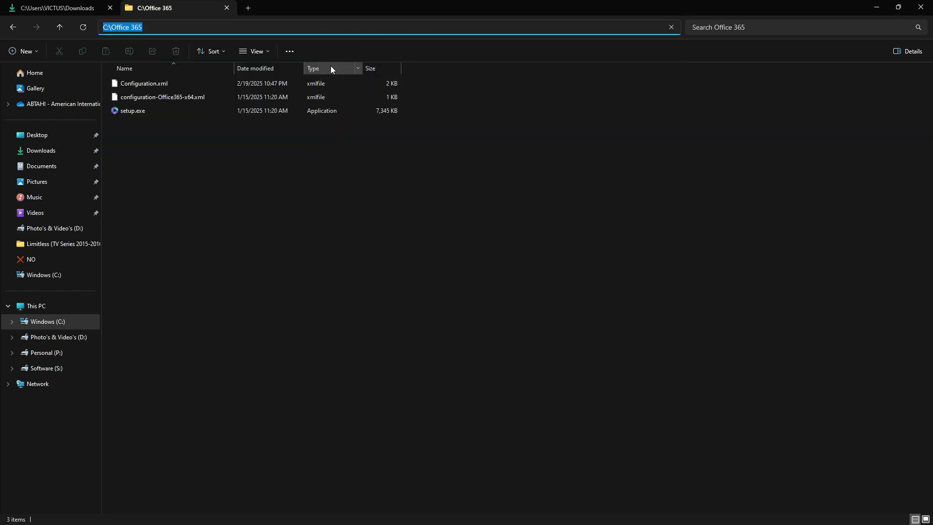
pyautogui.press('super')
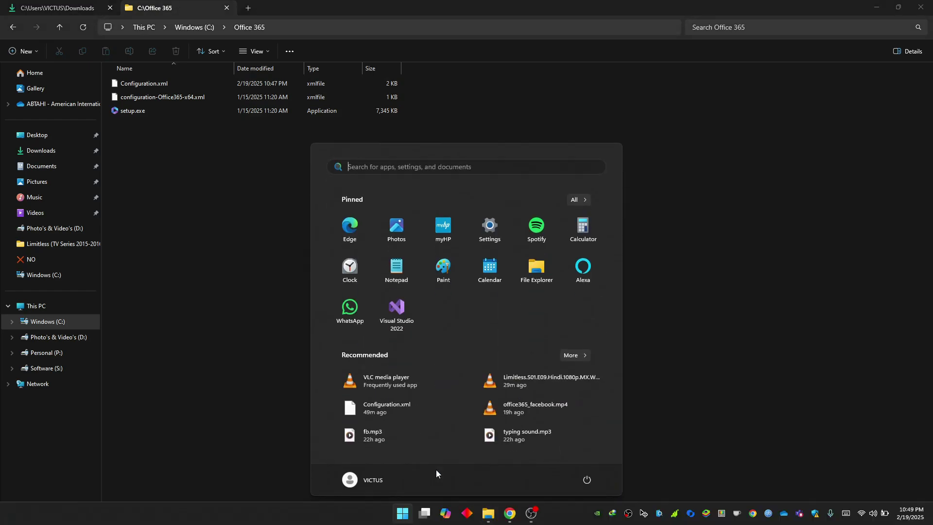
pyautogui.write('cmd')
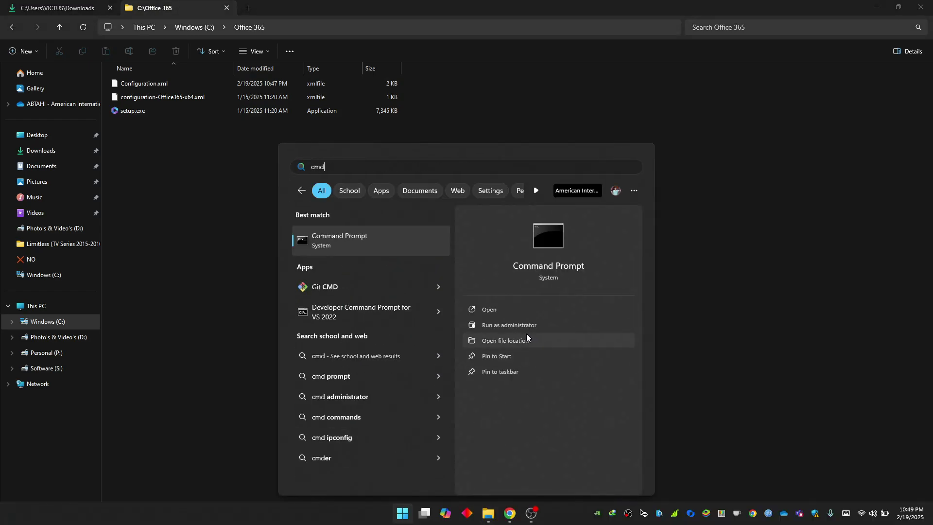
pyautogui.click(524, 324)
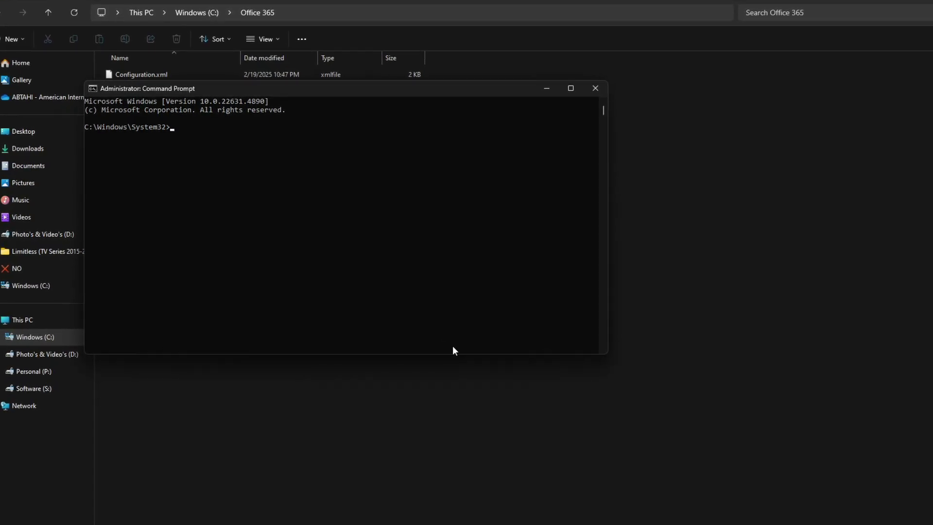
# - Change the working directory with cd C:\Office 365 and list its contents with dir
pyautogui.write('c')
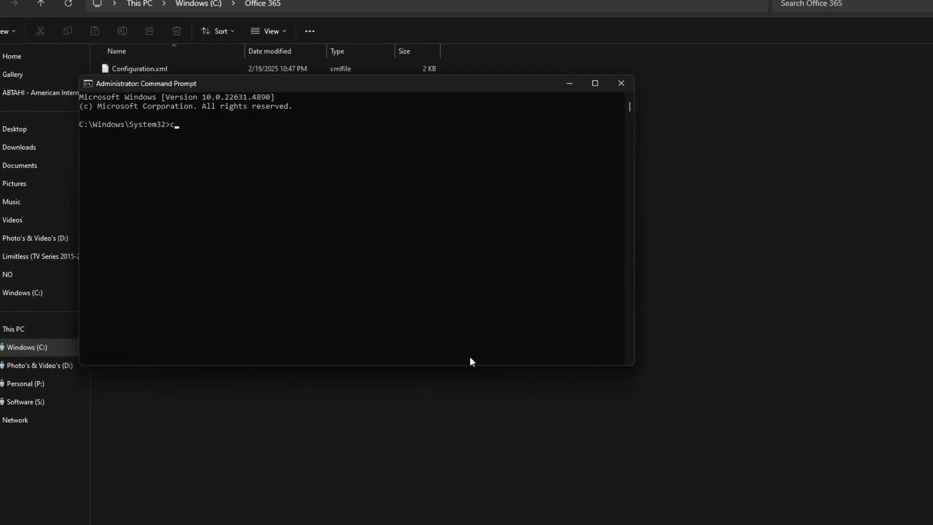
pyautogui.write('d C:\\Office 365')
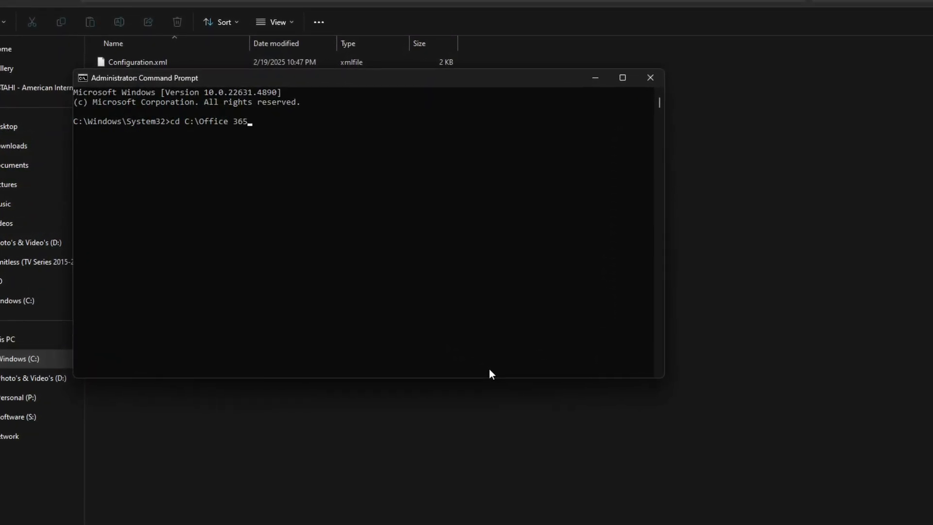
pyautogui.press('Return')
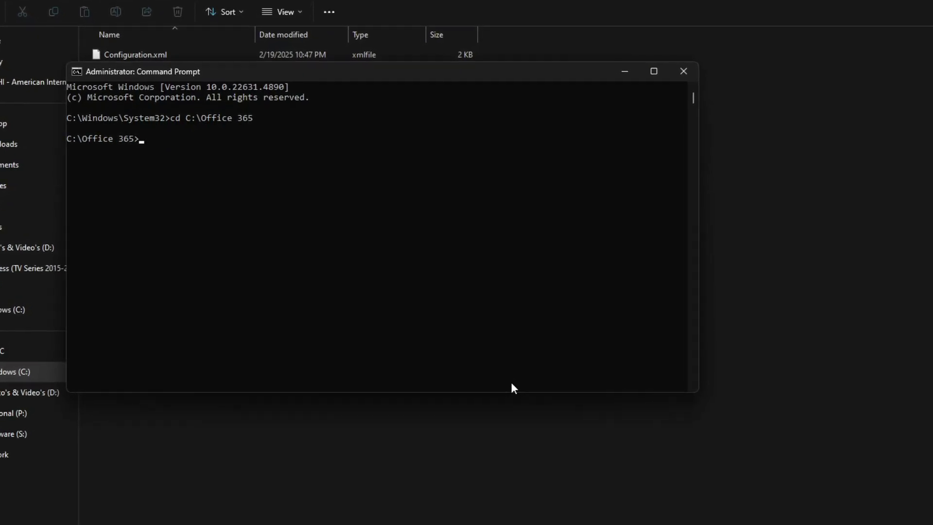
pyautogui.write('dir')
pyautogui.press('Return')
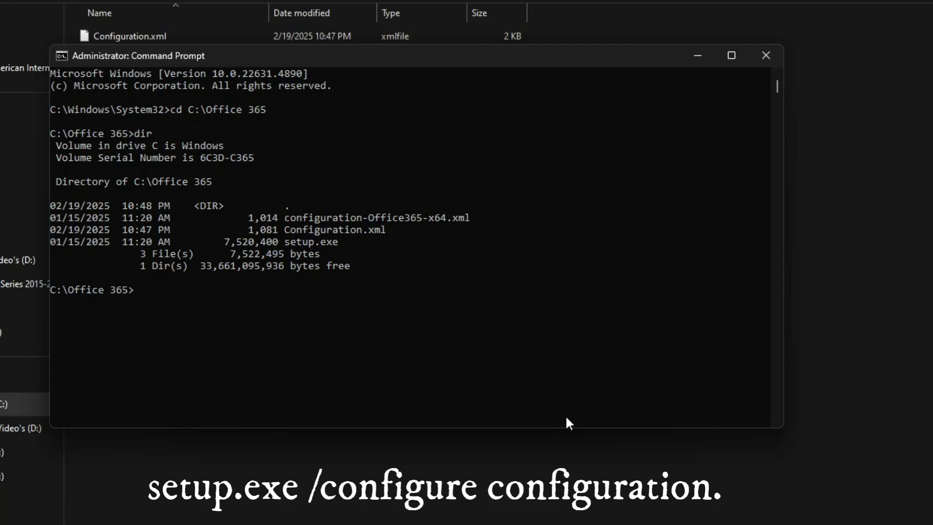
# - Install Office by running setup.exe /configure configuration.xml and dismiss the installer once it finishes
pyautogui.press('super+v')
pyautogui.click(318, 321)
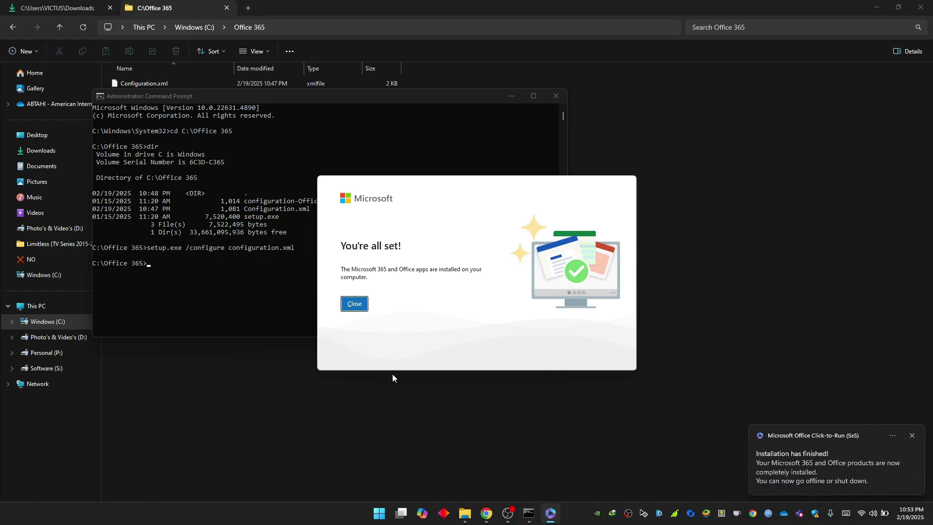
pyautogui.click(355, 303)
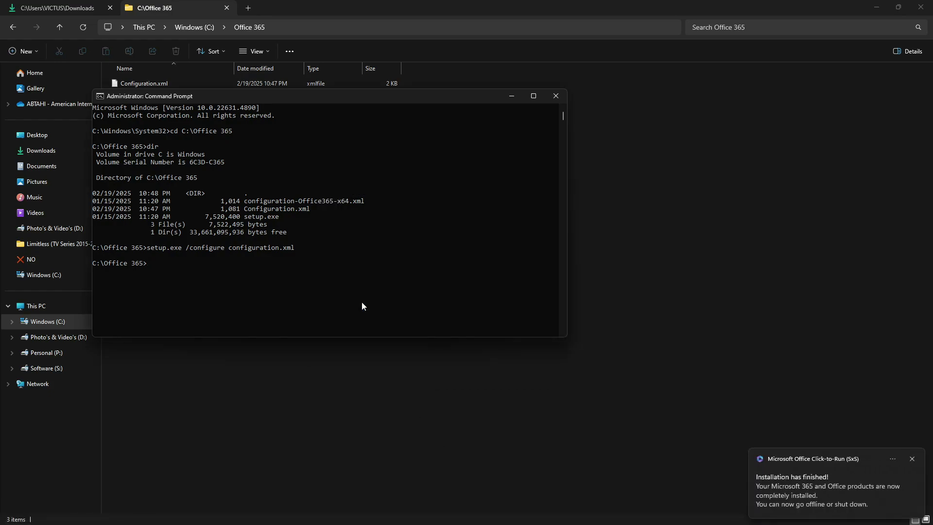
# - Close Command Prompt and look for the newly installed Office apps in the Start menu
pyautogui.click(556, 96)
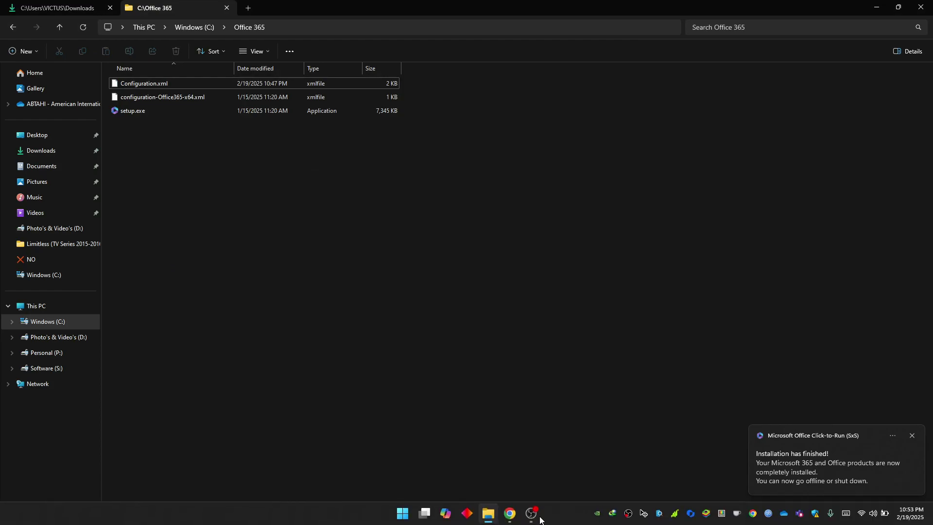
pyautogui.click(402, 514)
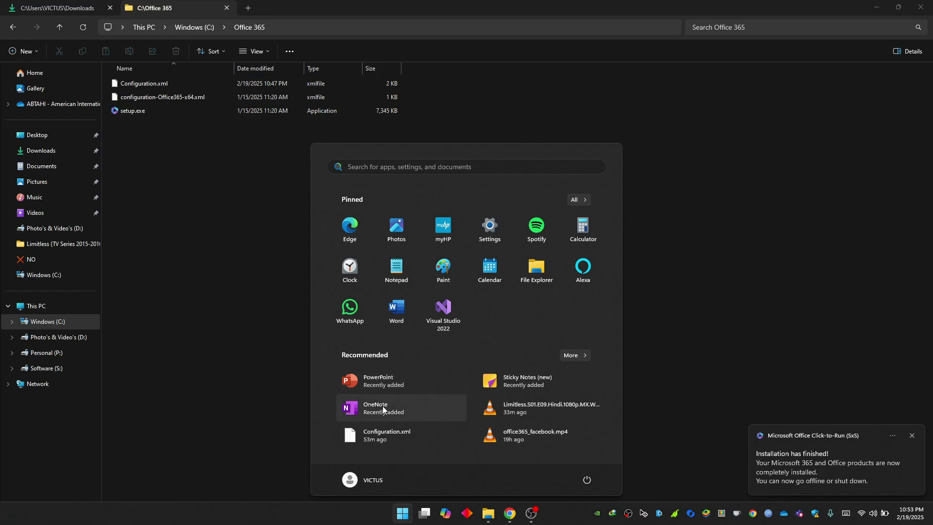
# - Launch PowerPoint, accept the Microsoft 365 Apps for enterprise licence agreement and check the product information of the account
pyautogui.click(382, 384)
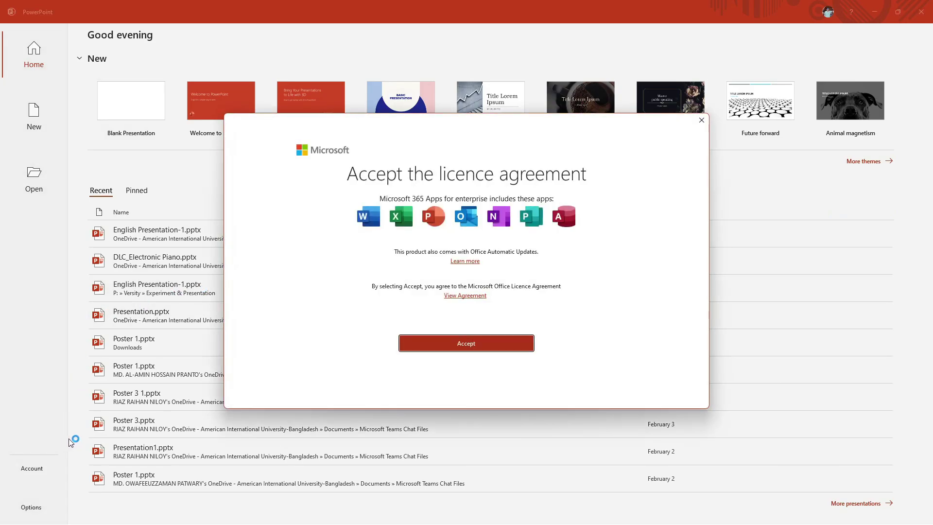
pyautogui.click(459, 345)
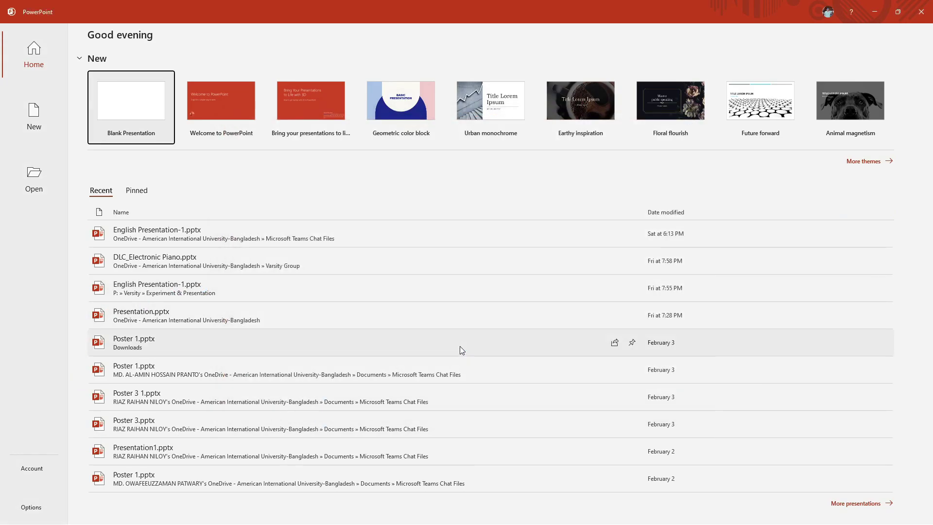
pyautogui.click(35, 469)
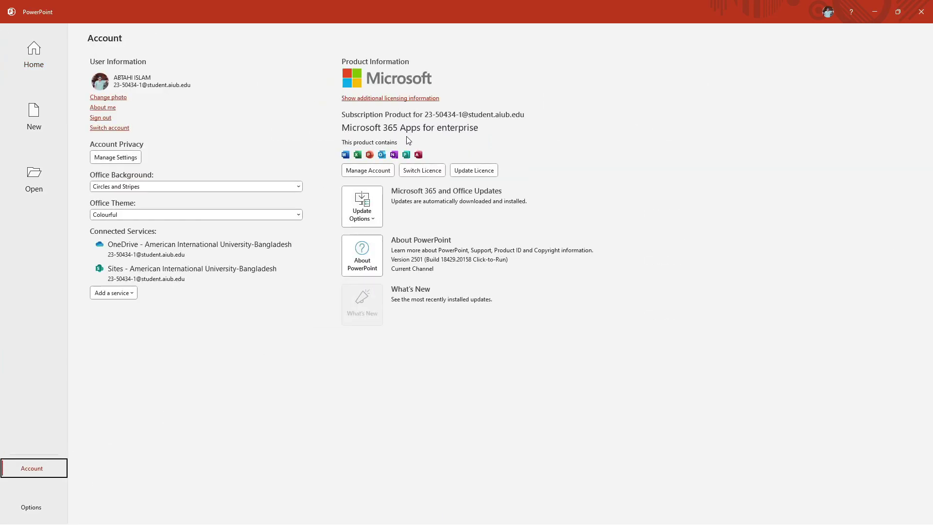
# - Create a blank presentation and place the cursor in the title placeholder of the first slide
pyautogui.click(39, 53)
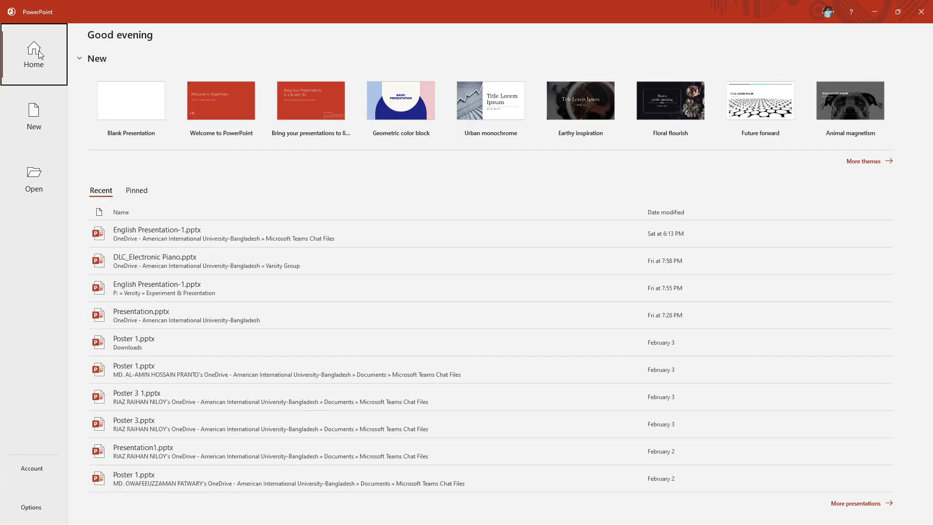
pyautogui.click(126, 111)
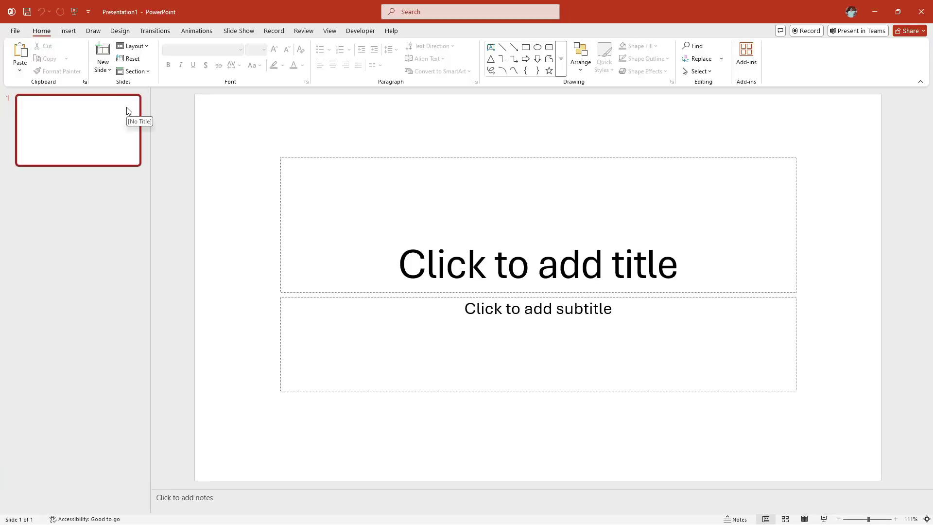
pyautogui.click(474, 254)
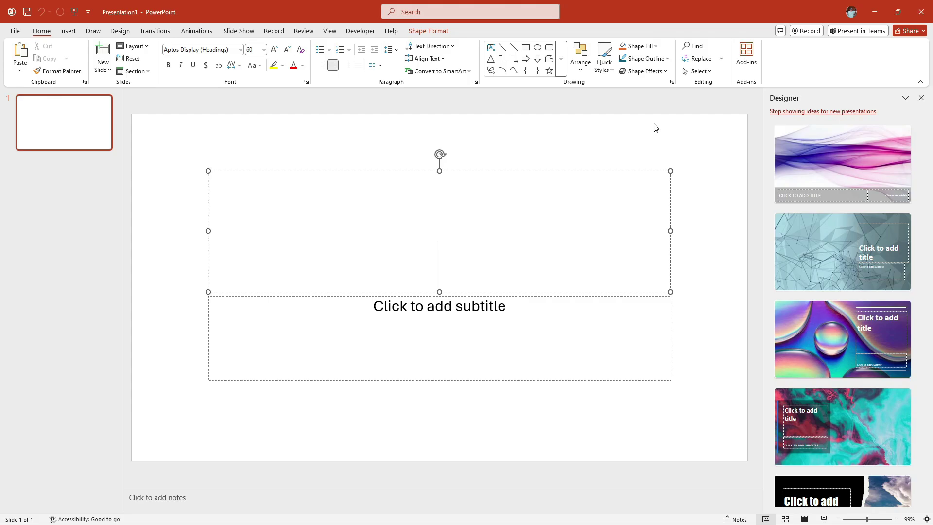
# - Turn Designer off and on again to regenerate its design ideas, and browse the suggested title slide layouts
pyautogui.click(124, 32)
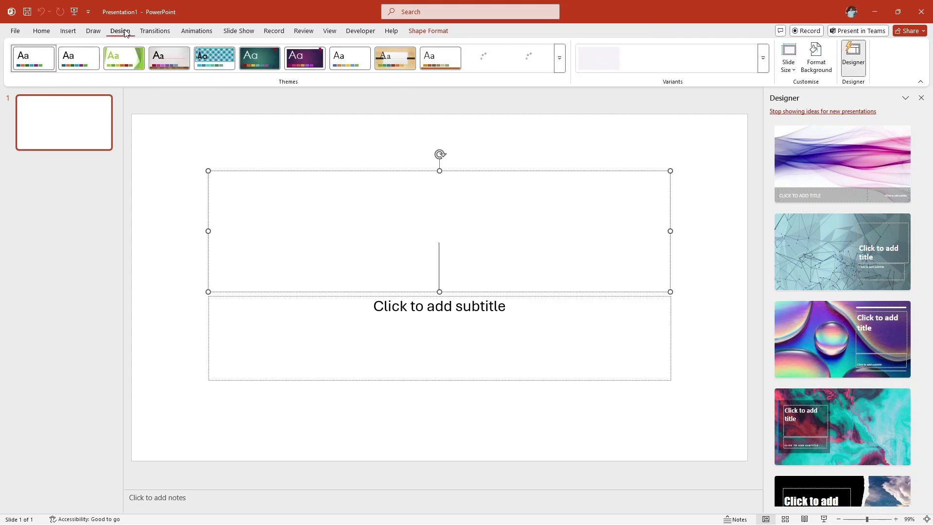
pyautogui.click(852, 61)
pyautogui.click(851, 60)
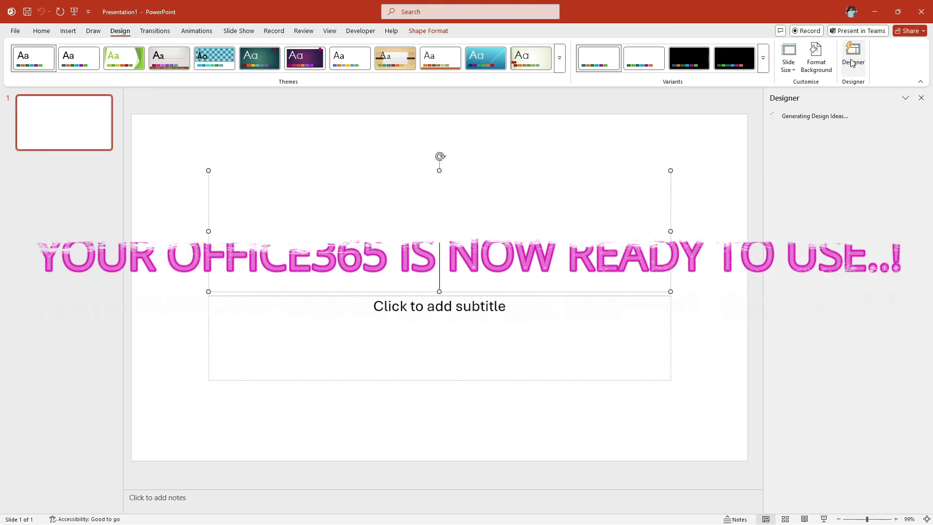
pyautogui.scroll(-4, 832, 208)
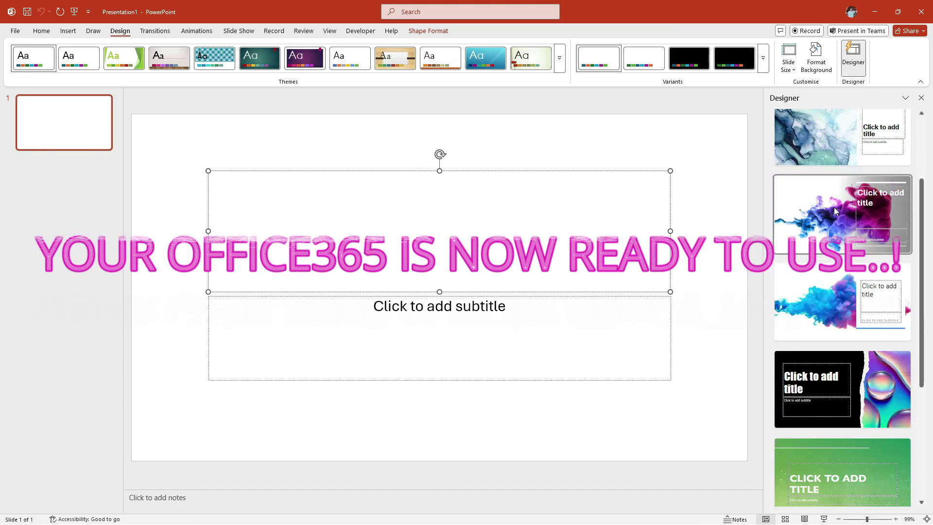